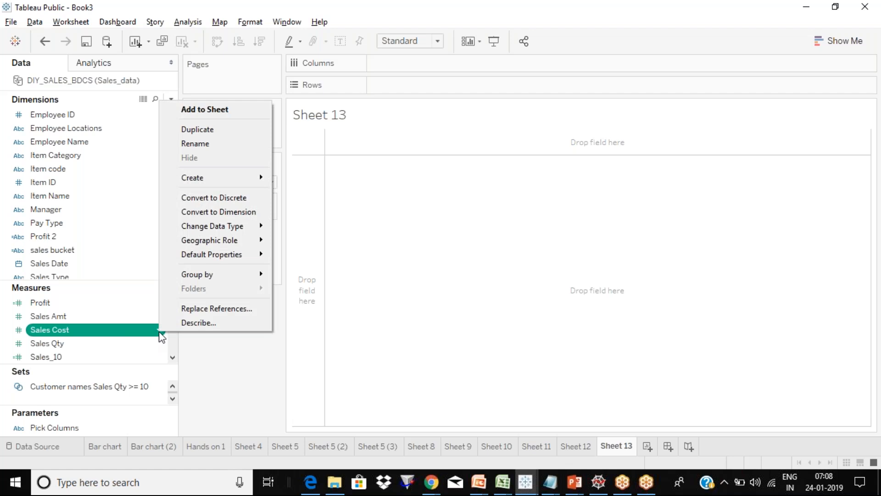
mouse_move(229, 177)
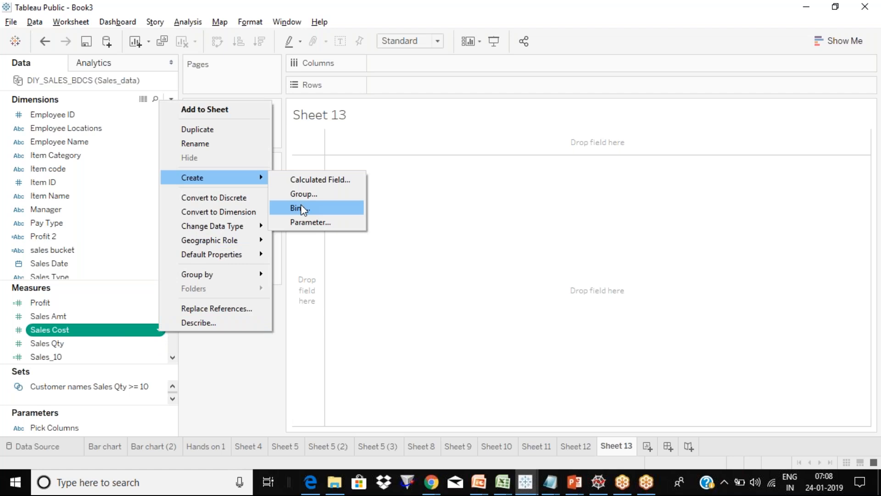
key(Escape)
key(Escape)
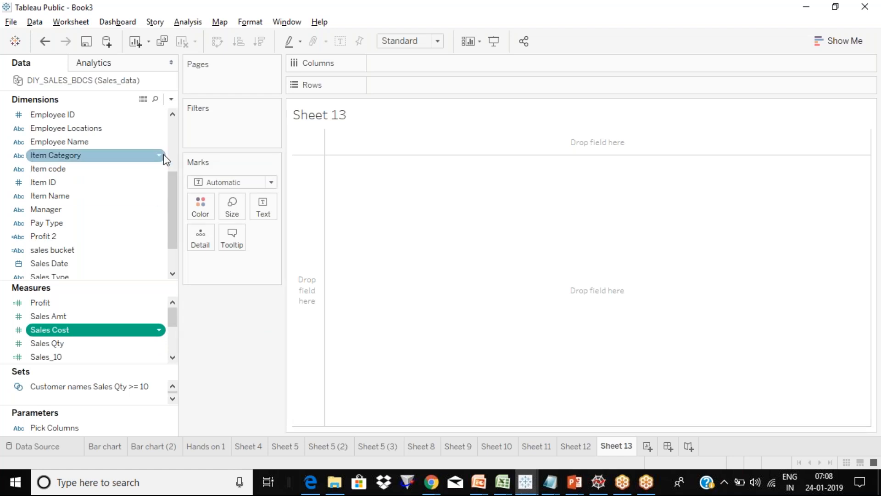
click(163, 155)
mouse_move(252, 249)
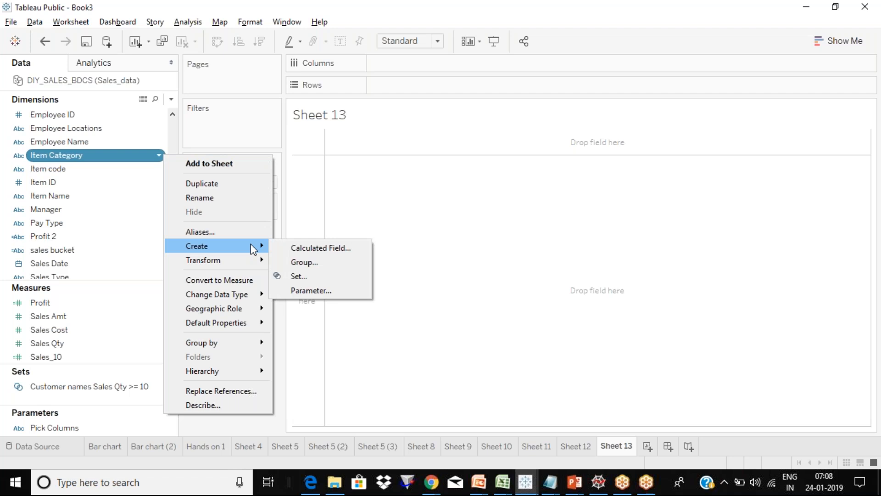
click(494, 264)
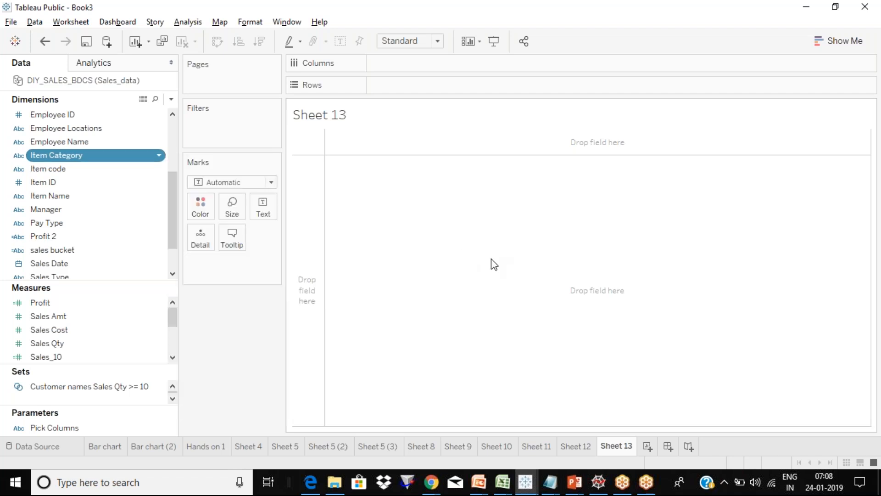
Create bins from the Sales Cost measure with a bin size of 50, keeping the field name Sales Cost (bin)
click(160, 336)
click(159, 331)
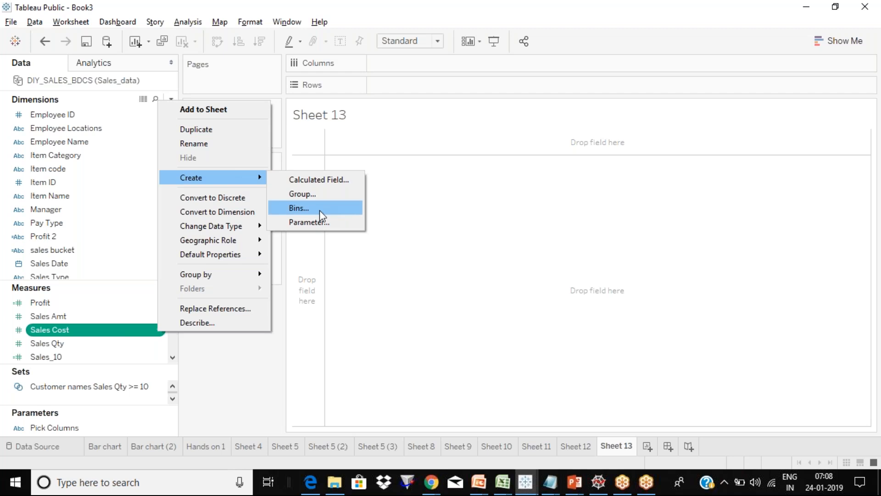
click(319, 210)
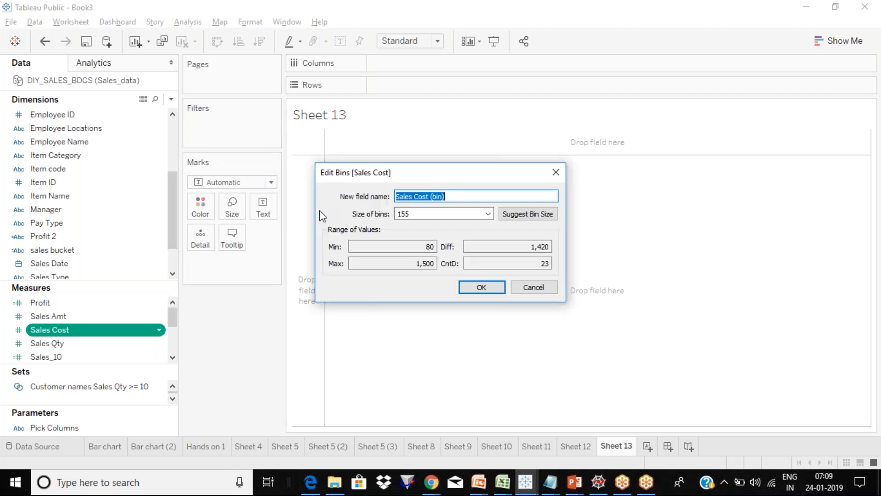
click(459, 197)
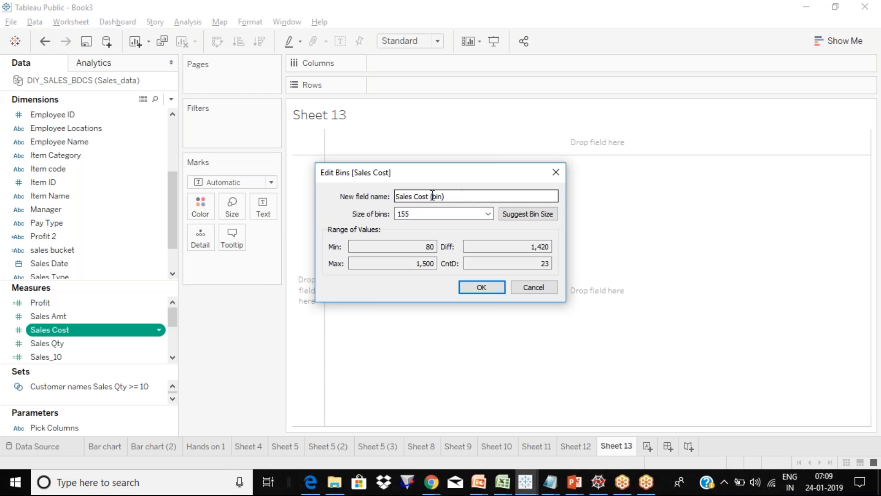
click(434, 212)
key(BackSpace)
key(BackSpace)
key(BackSpace)
text(50)
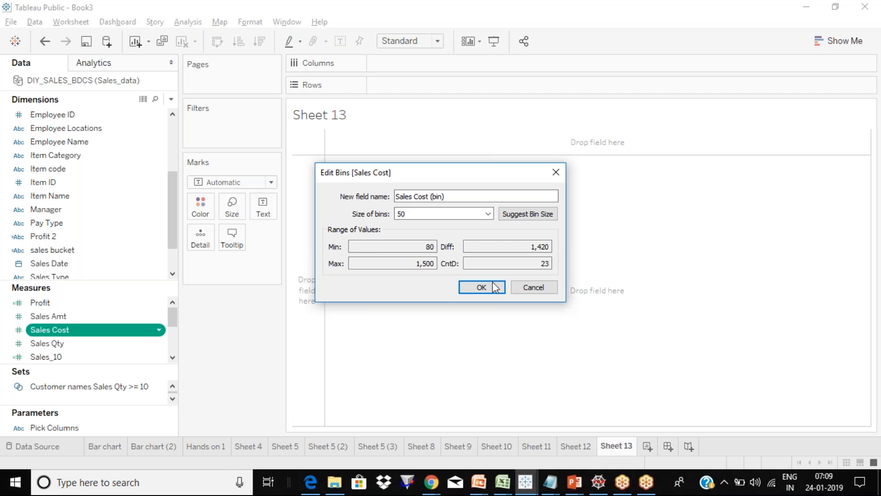
click(481, 288)
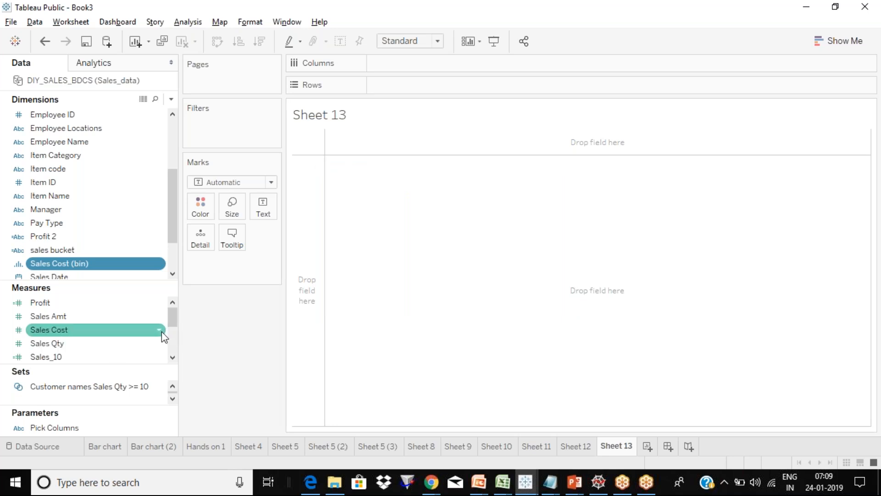
click(162, 331)
mouse_move(246, 185)
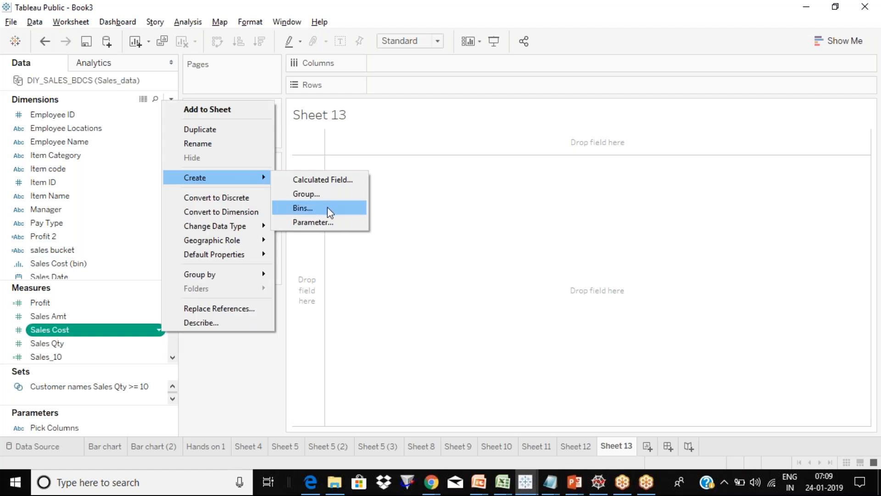
click(95, 267)
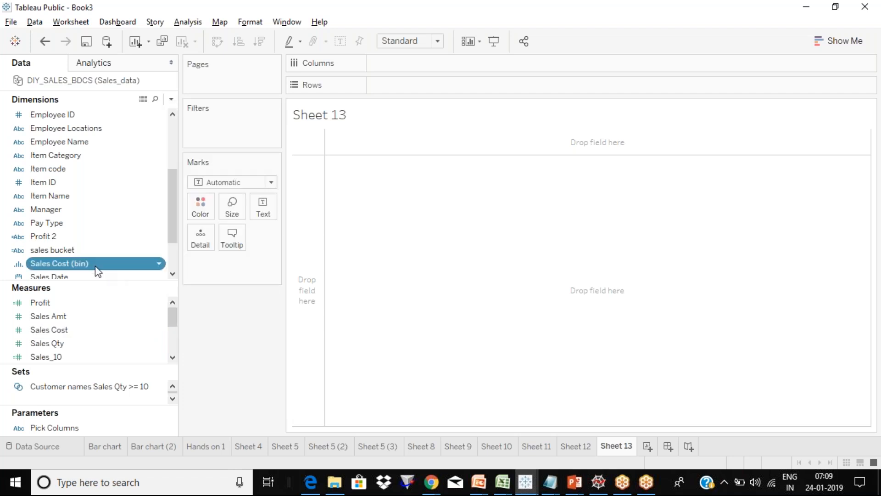
Edit the Sales Cost (bin) dimension and set its bin size to 50
click(160, 266)
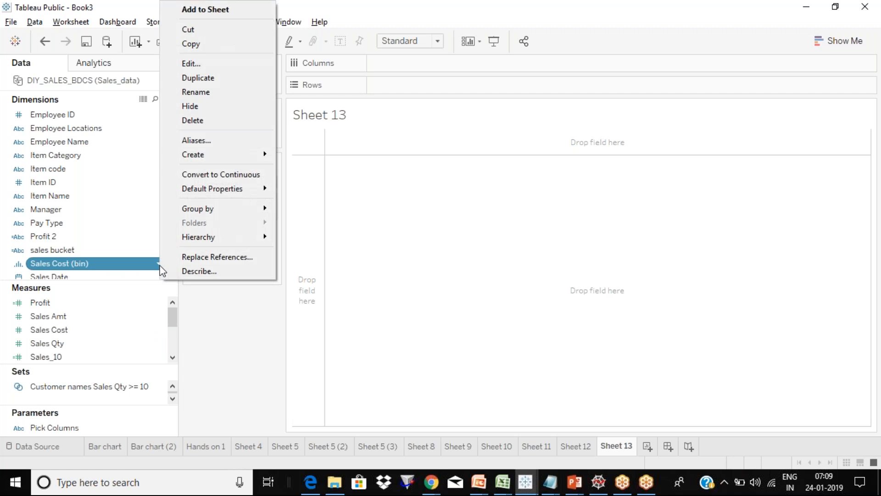
click(203, 63)
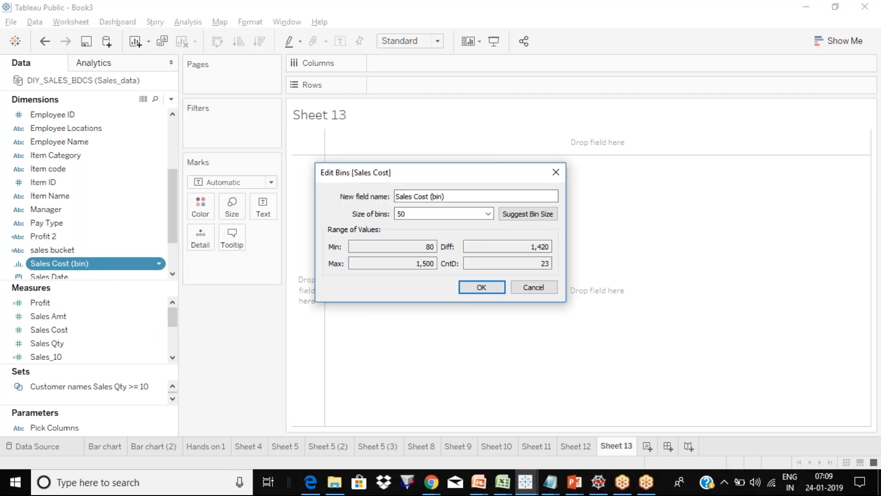
click(430, 213)
key(BackSpace)
key(BackSpace)
text(50)
click(481, 288)
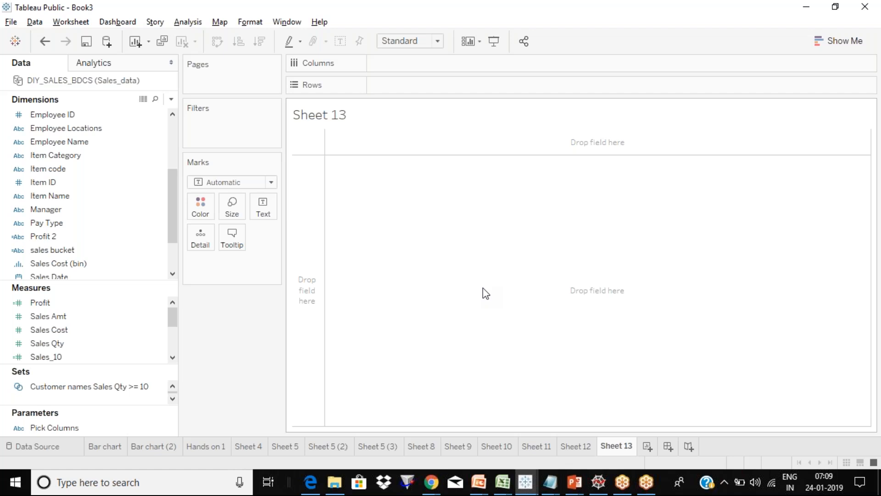
Build a bar chart with Sales Cost (bin) on Columns and the Sales Cost measure on Rows
click(105, 265)
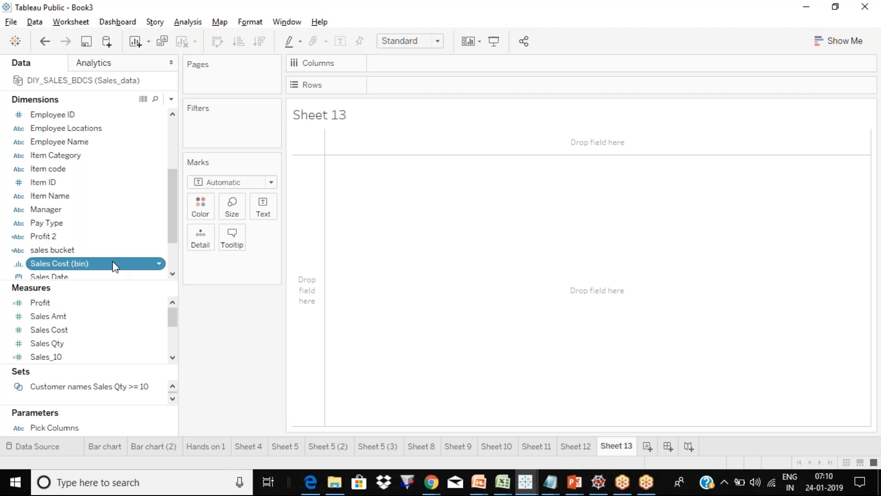
drag(115, 264, 439, 70)
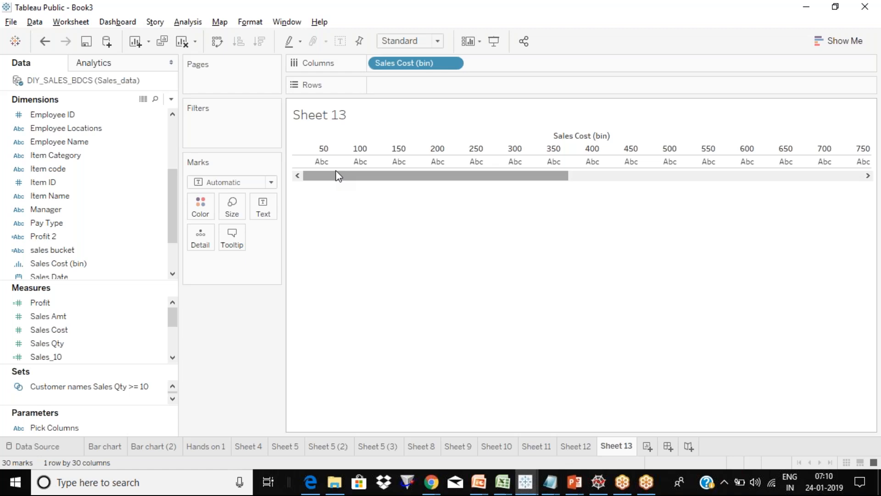
mouse_move(361, 166)
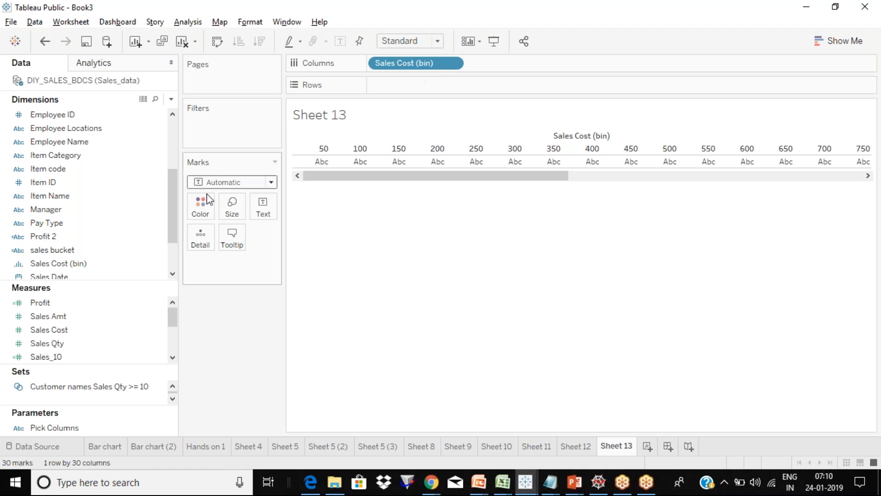
click(94, 335)
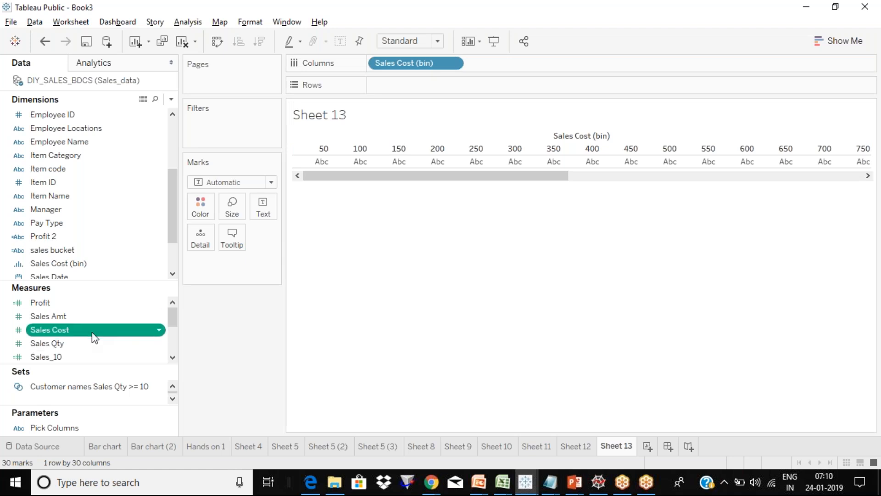
mouse_move(95, 337)
mouse_down()
mouse_move(425, 124)
mouse_move(448, 88)
mouse_up()
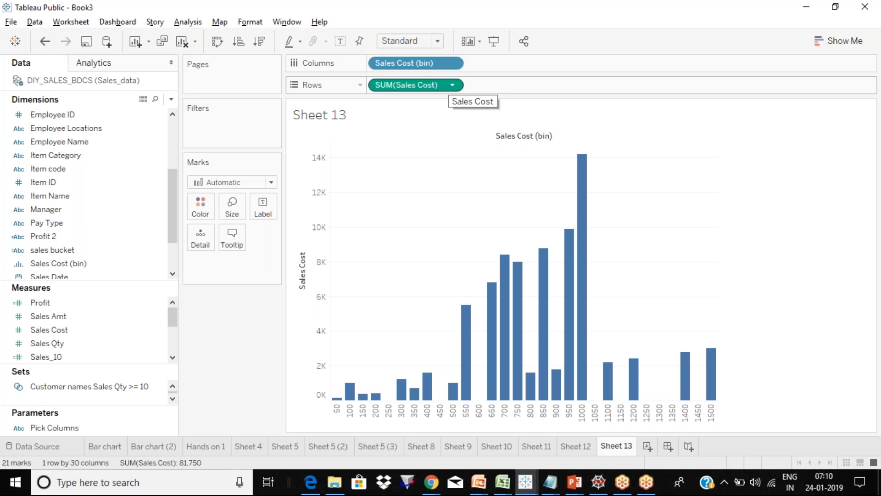
Change the aggregation of Sales Cost on Rows to Count
click(453, 86)
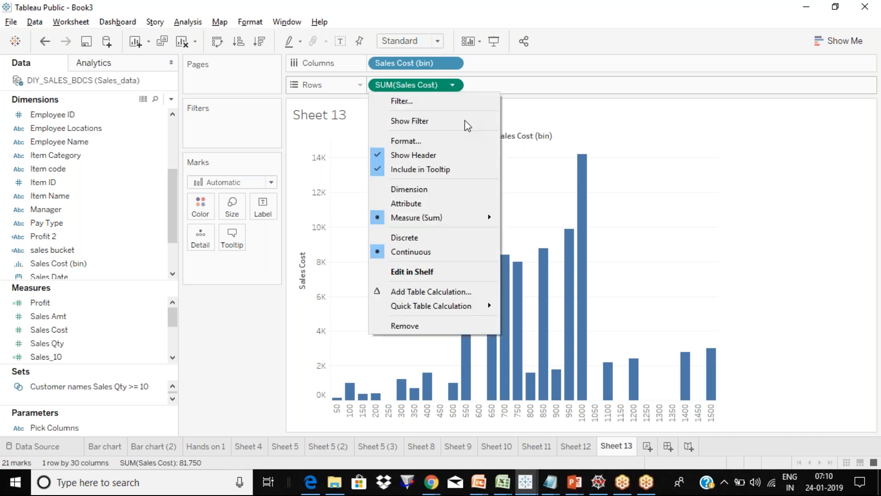
mouse_move(478, 220)
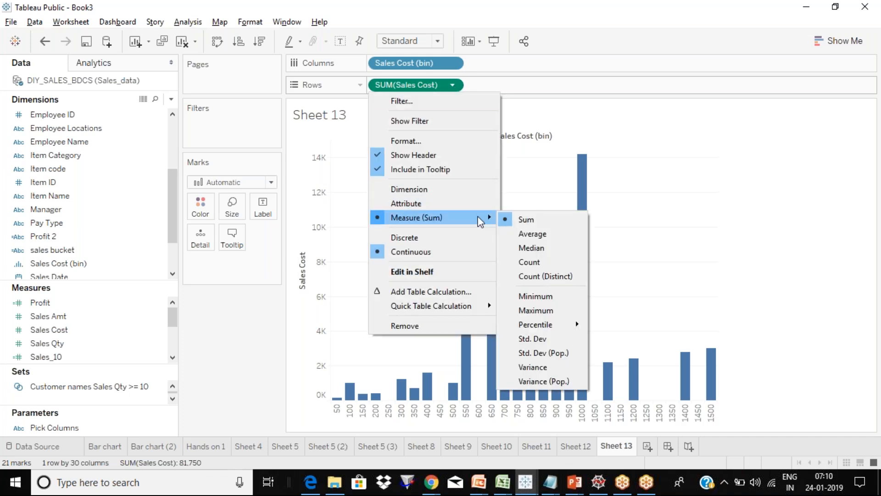
click(531, 264)
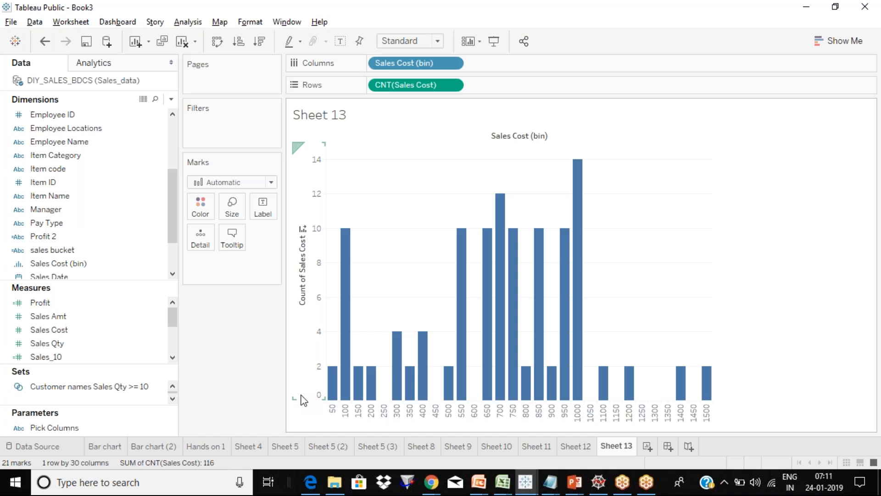
Inspect the count of sales cost for individual bins in the histogram
mouse_move(328, 399)
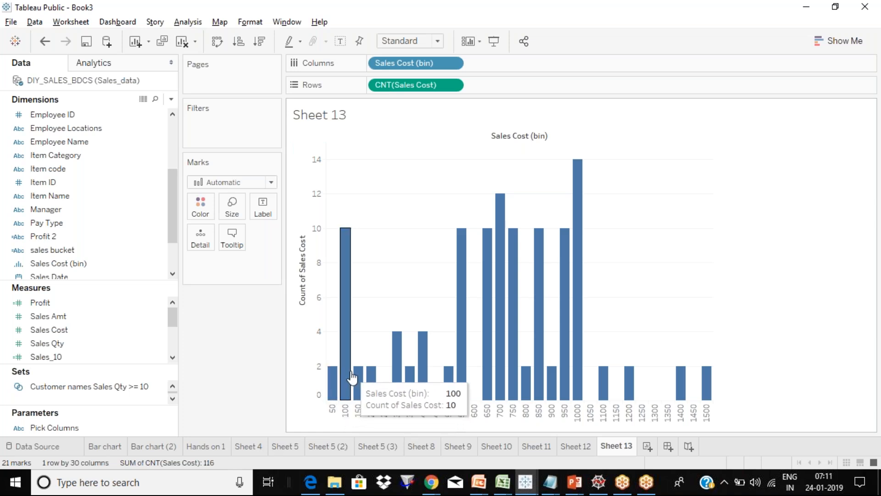
mouse_move(343, 390)
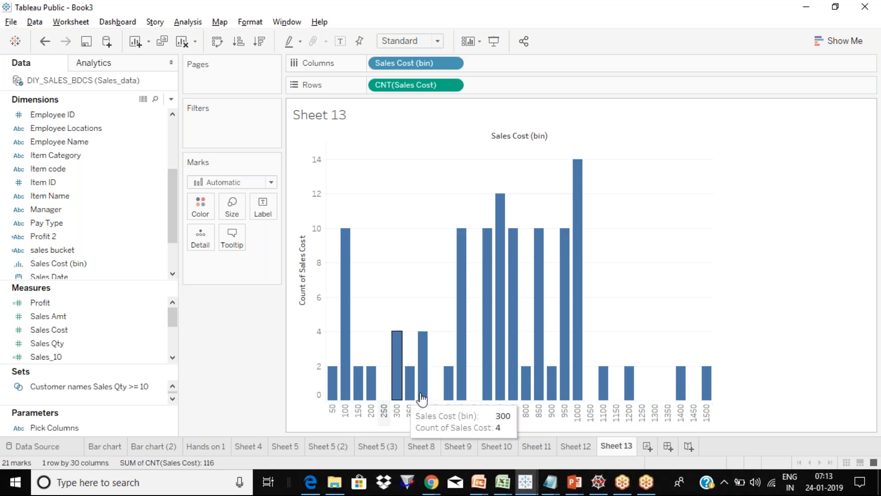
mouse_move(447, 404)
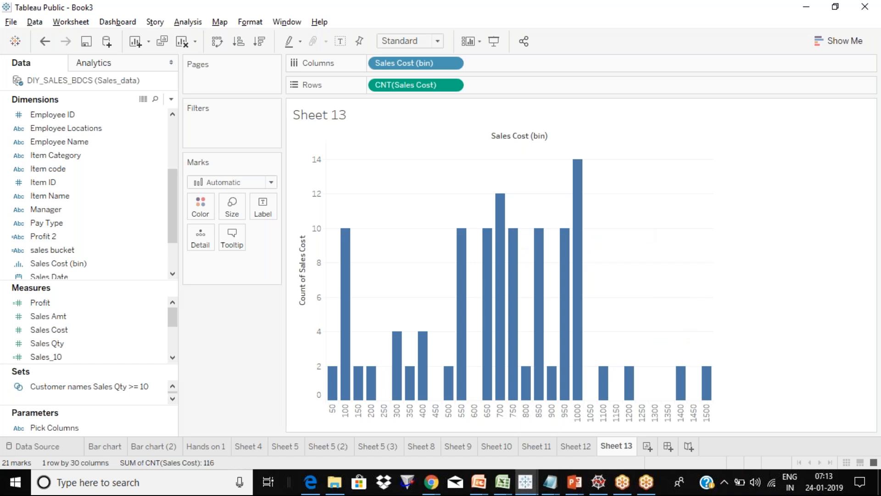
click(161, 329)
mouse_move(265, 170)
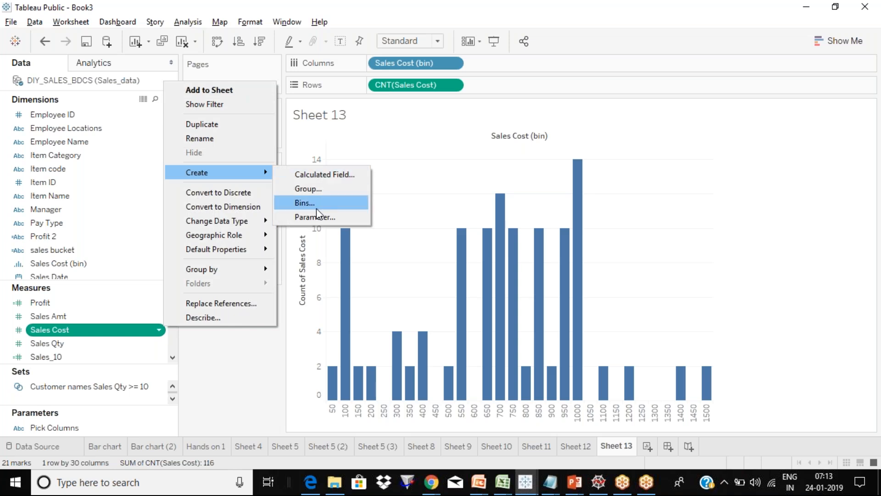
click(254, 421)
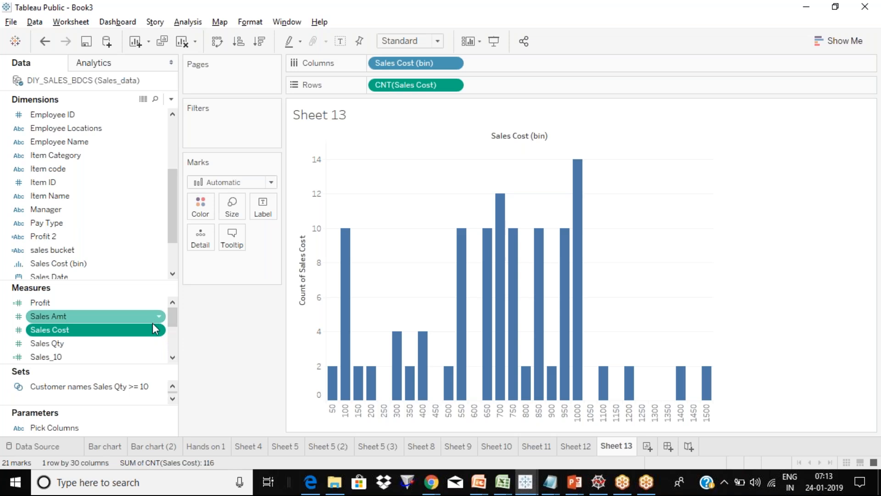
Review the bin size and value range in the Sales Cost (bin) definition, and close it without changes
click(162, 264)
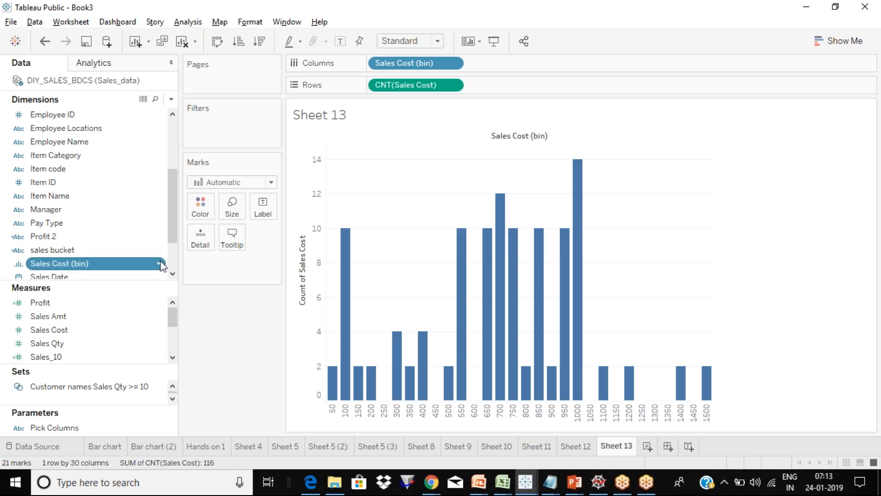
click(219, 76)
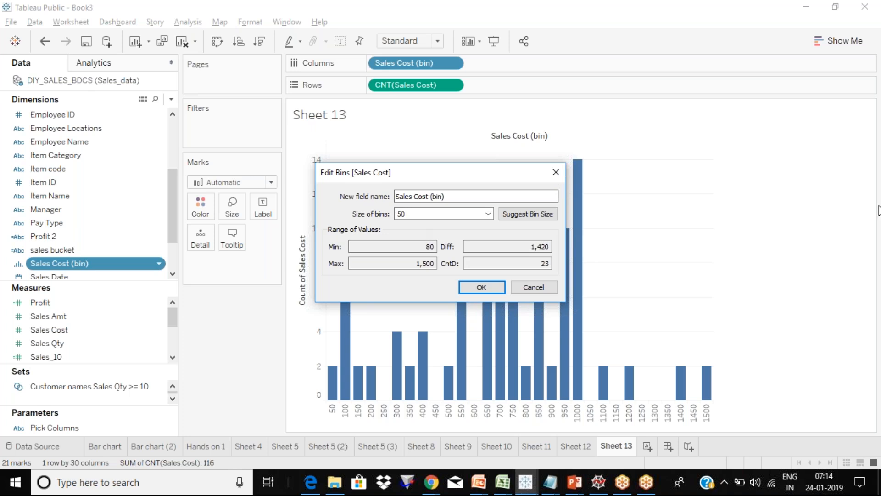
click(879, 210)
click(534, 288)
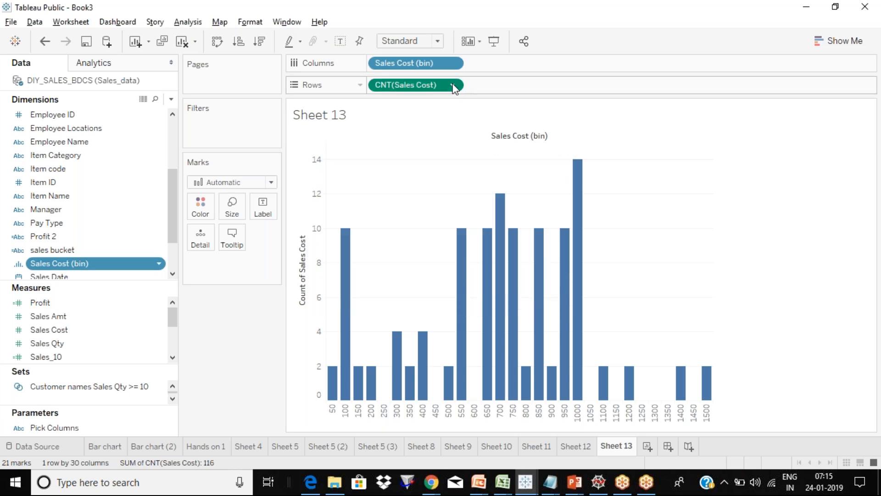
click(453, 84)
mouse_move(487, 222)
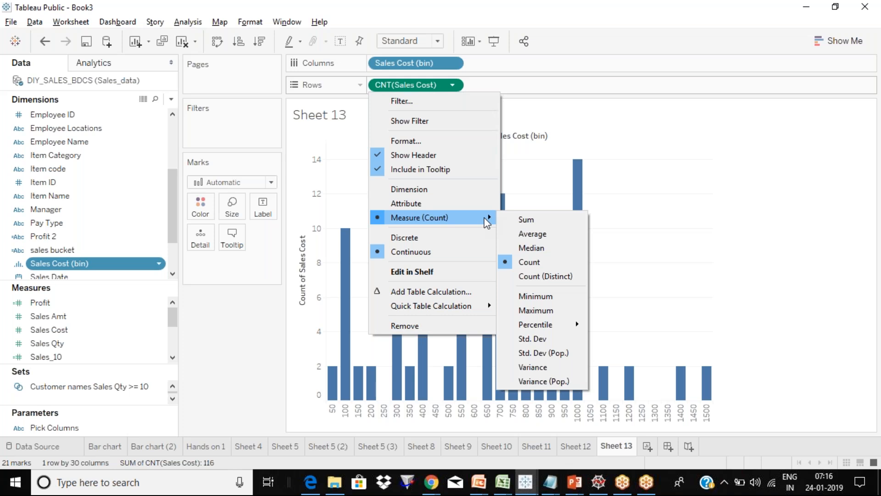
click(255, 315)
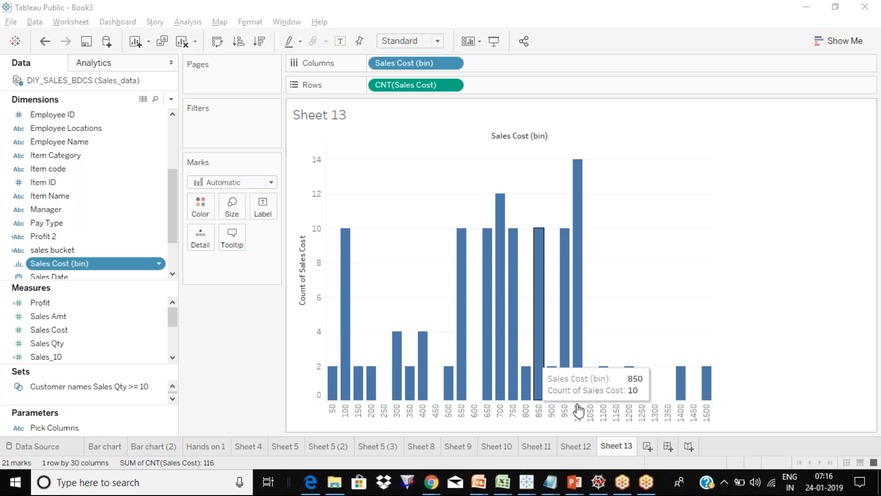
mouse_move(574, 488)
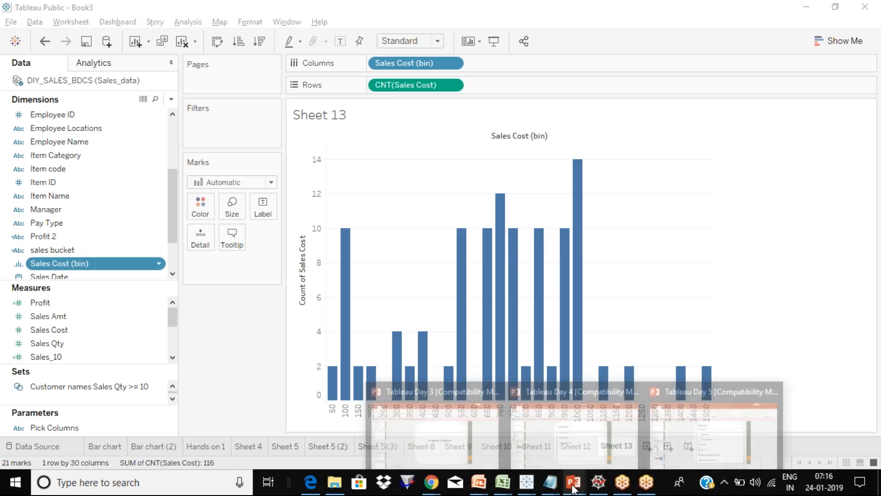
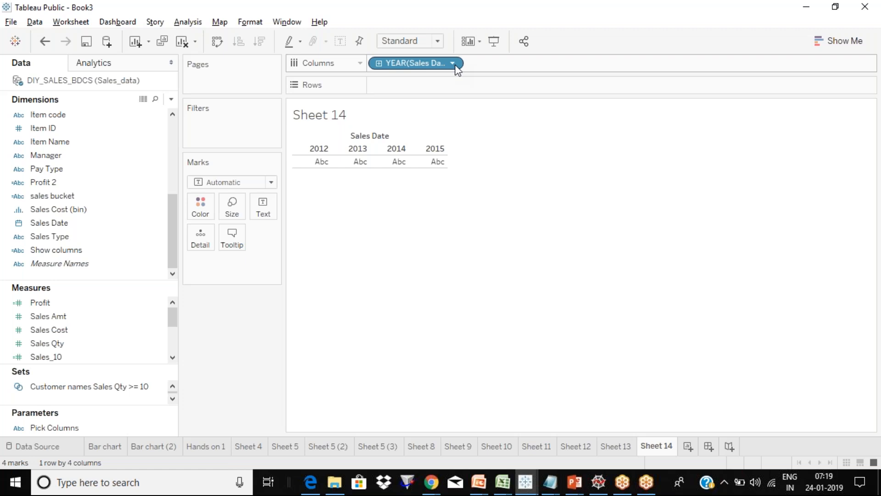
Set Sales Date on Columns to the Month date part and add Customer Country to Rows
click(453, 64)
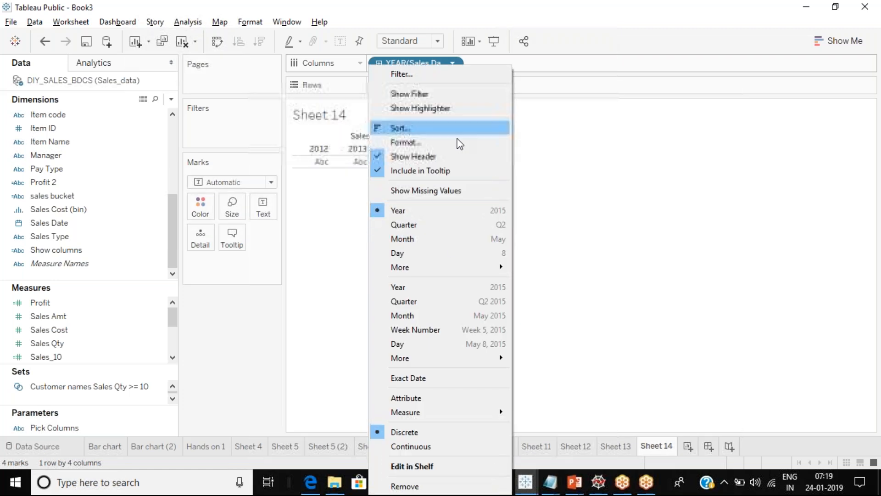
click(451, 244)
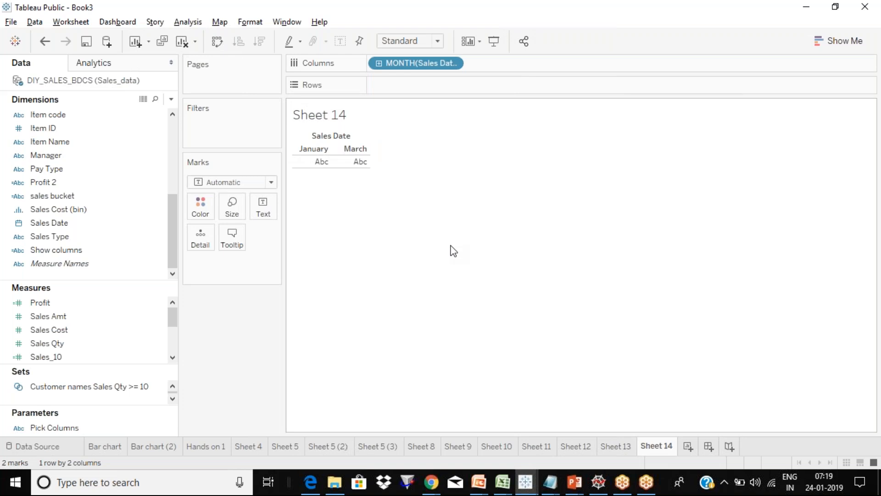
click(172, 149)
click(117, 132)
mouse_move(118, 133)
mouse_down()
mouse_move(432, 100)
mouse_move(432, 87)
mouse_up()
Add Item Category to Rows after Customer Country
click(125, 238)
click(119, 263)
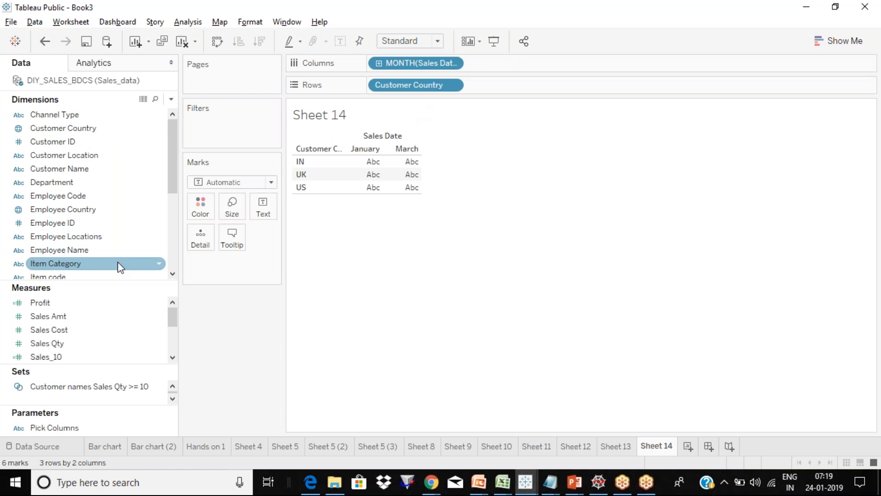
click(118, 262)
drag(120, 263, 429, 88)
click(100, 266)
drag(102, 274, 570, 110)
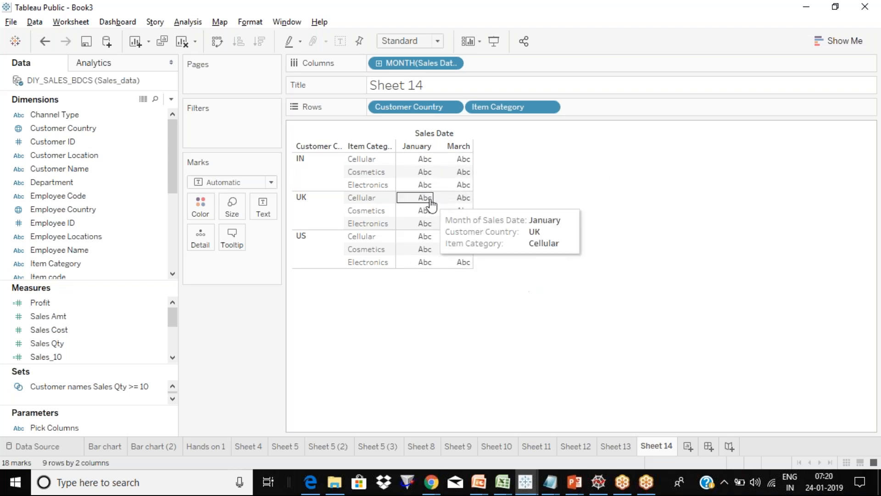
Try showing Sales Cost as text in the table cells, and remove it from the marks
click(115, 318)
click(98, 331)
click(95, 329)
drag(99, 332, 264, 208)
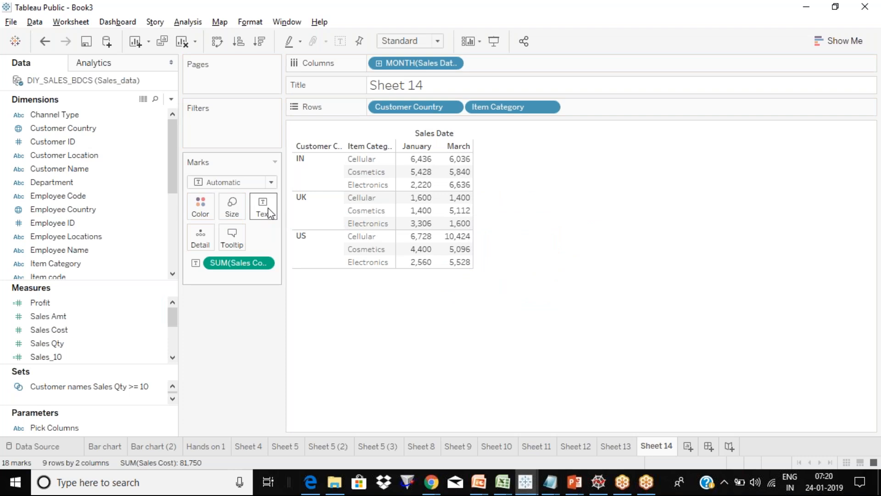
mouse_move(415, 159)
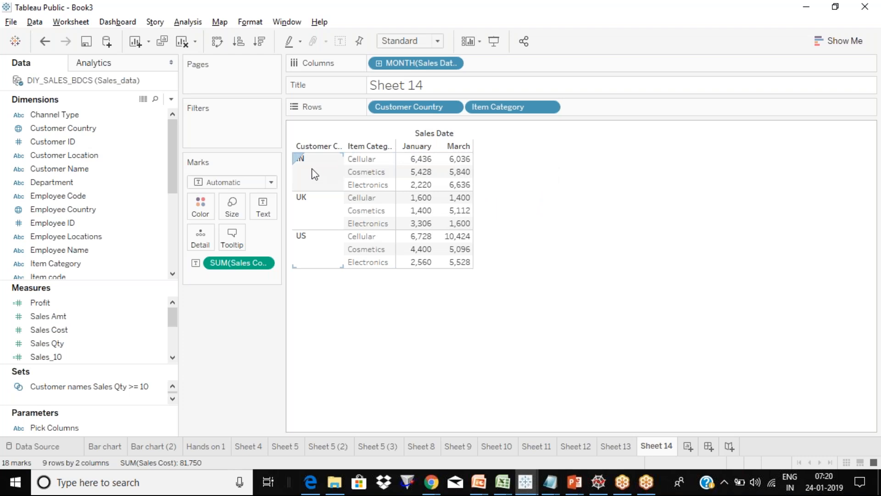
click(264, 262)
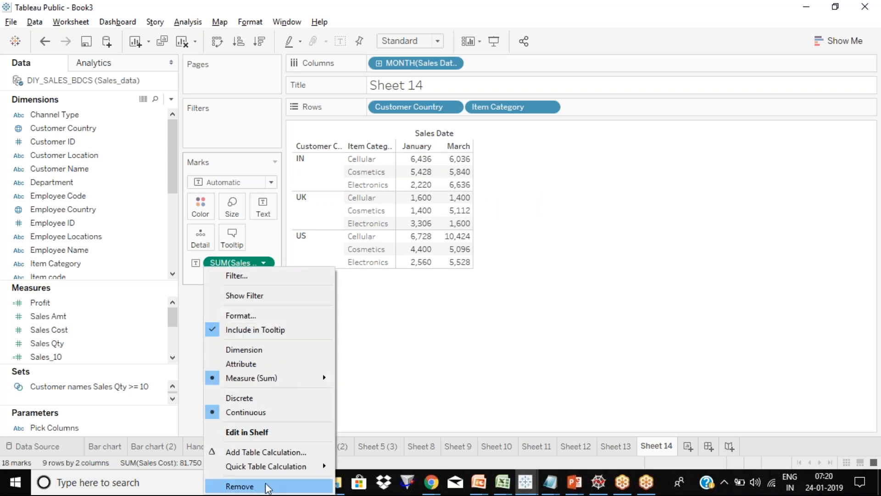
click(265, 486)
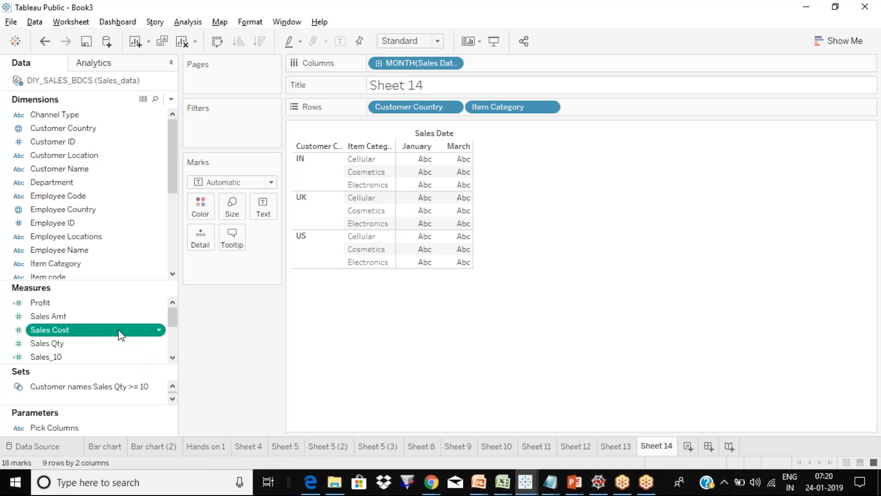
Encode Sales Cost as the size and Sales Qty as the color of the marks
drag(121, 334, 232, 209)
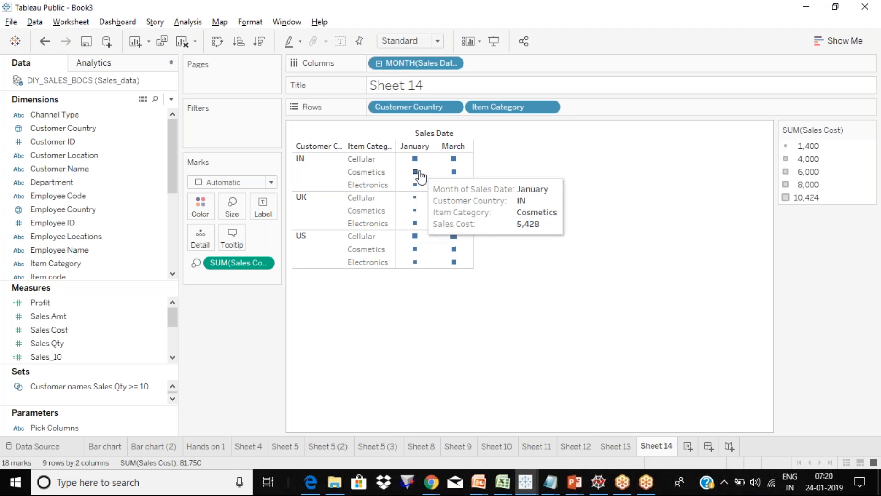
mouse_move(460, 218)
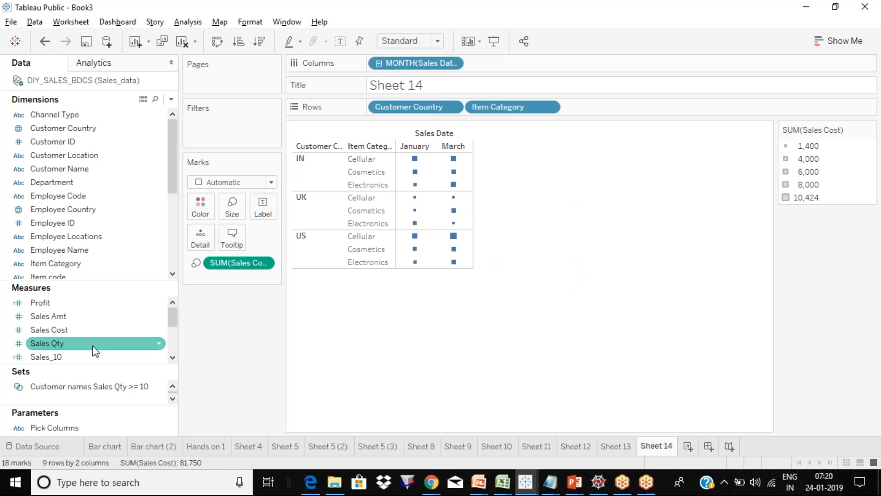
mouse_move(95, 351)
mouse_down()
mouse_move(165, 315)
mouse_move(200, 205)
mouse_up()
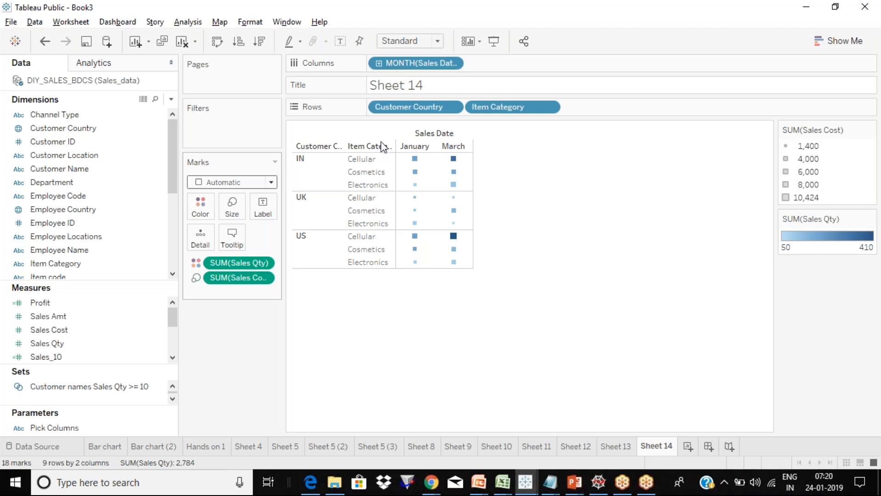
mouse_move(453, 197)
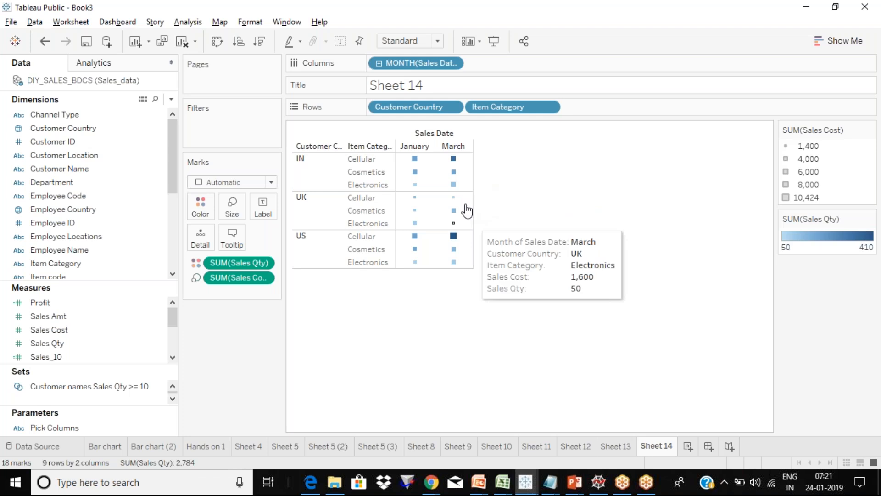
Enlarge the heat map's marks slightly with the mark size setting
click(233, 208)
click(268, 239)
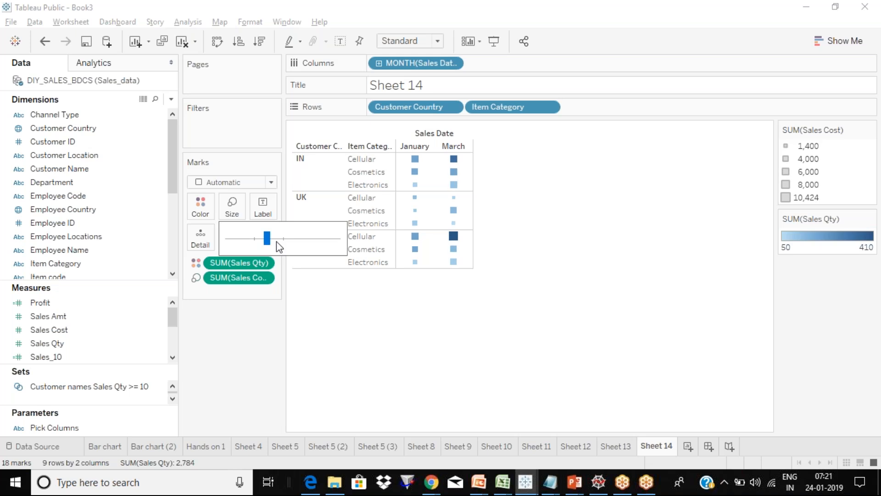
click(288, 245)
click(264, 242)
drag(266, 247, 276, 246)
click(446, 340)
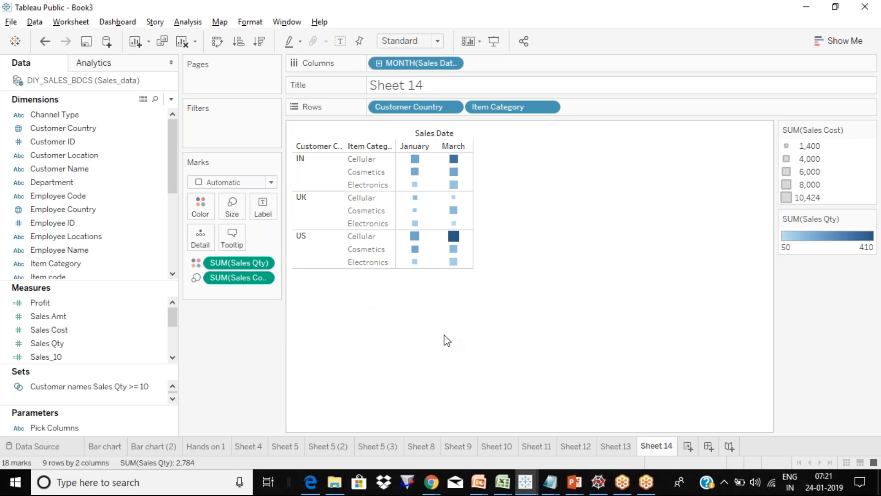
Compare the sales cost and quantity of the Cellular marks across months and countries
mouse_move(463, 234)
click(875, 316)
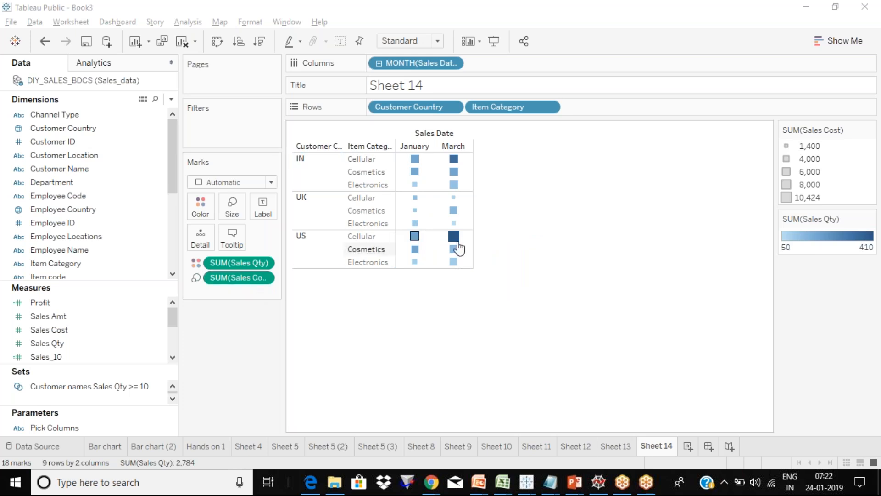
mouse_move(462, 241)
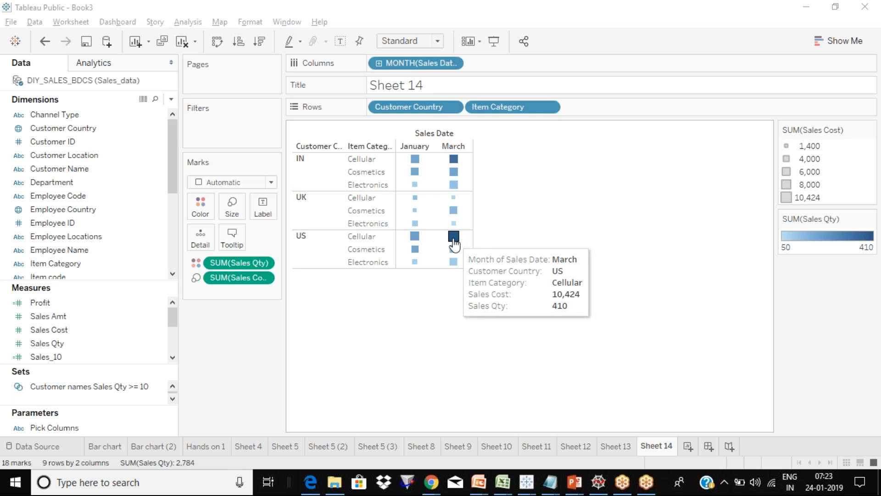
mouse_move(458, 161)
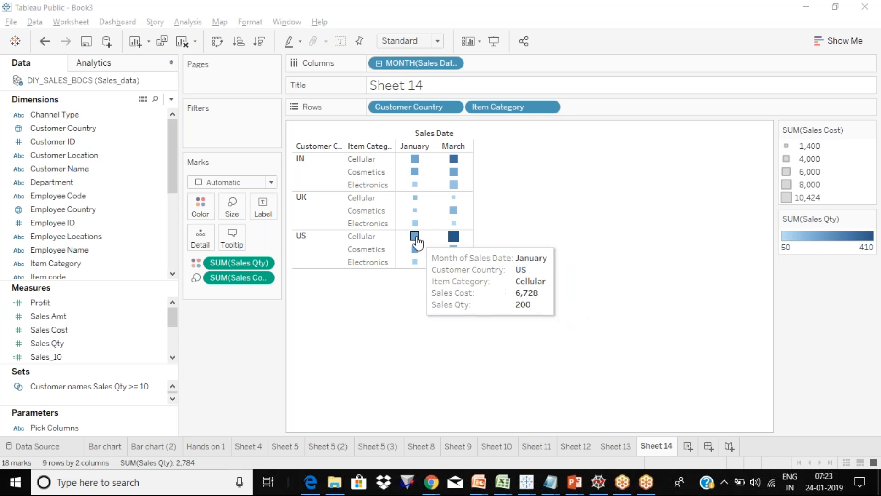
mouse_move(415, 242)
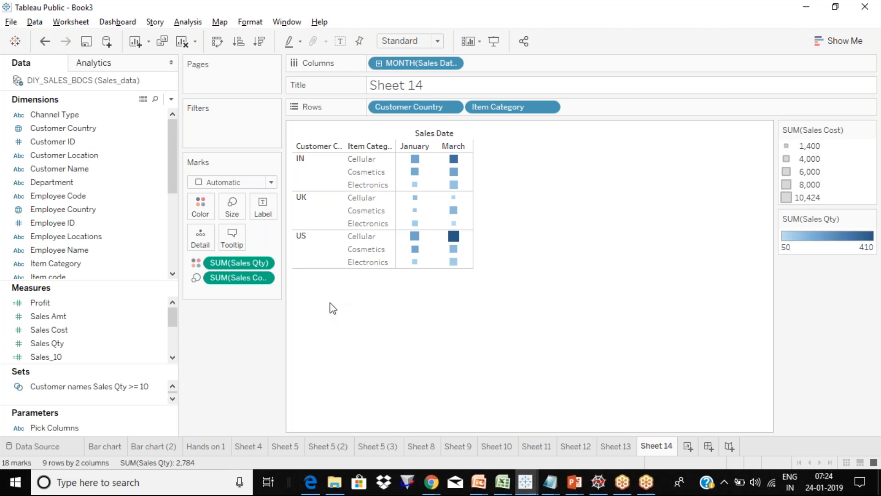
Review the quick table calculations available for Sales Qty, and close the options without applying any
click(268, 277)
mouse_move(305, 467)
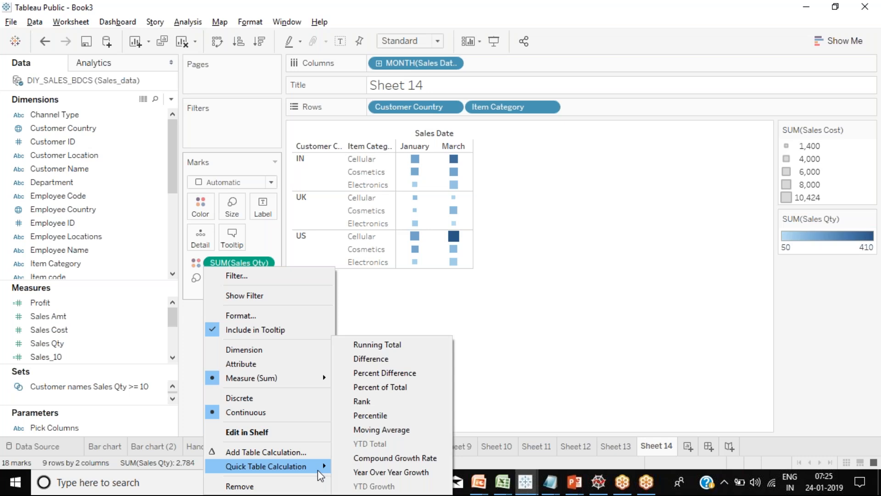
click(515, 314)
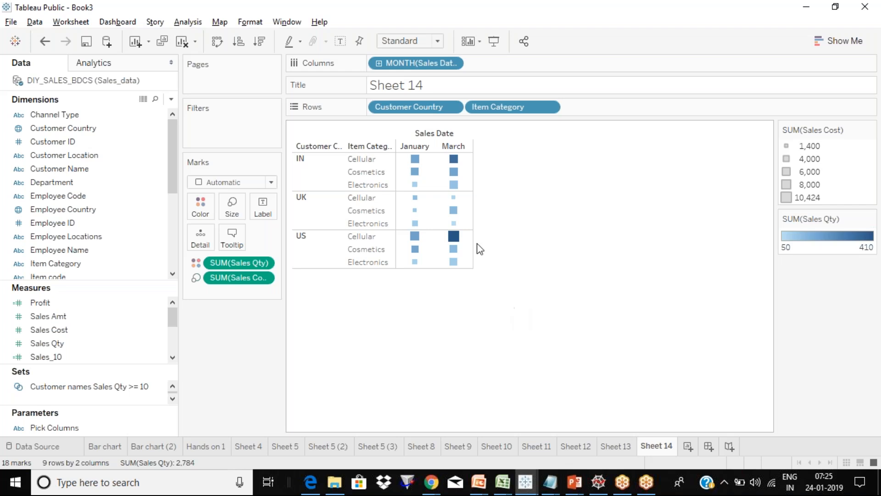
Move the sheet title from between Columns and Rows back to directly above the view
mouse_move(466, 170)
drag(326, 94, 327, 84)
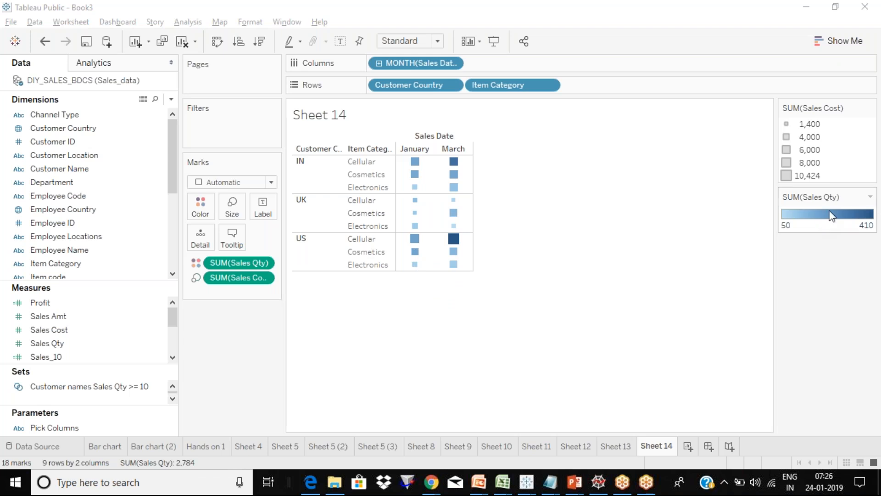
click(870, 197)
click(813, 224)
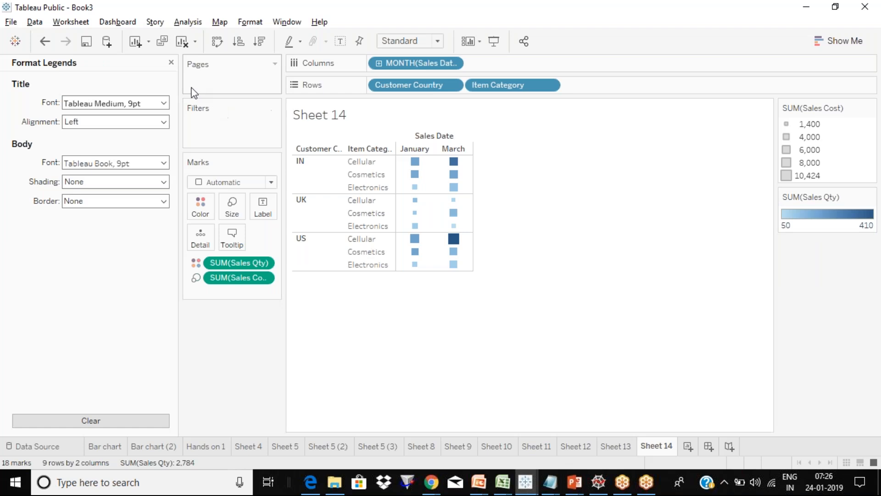
click(171, 63)
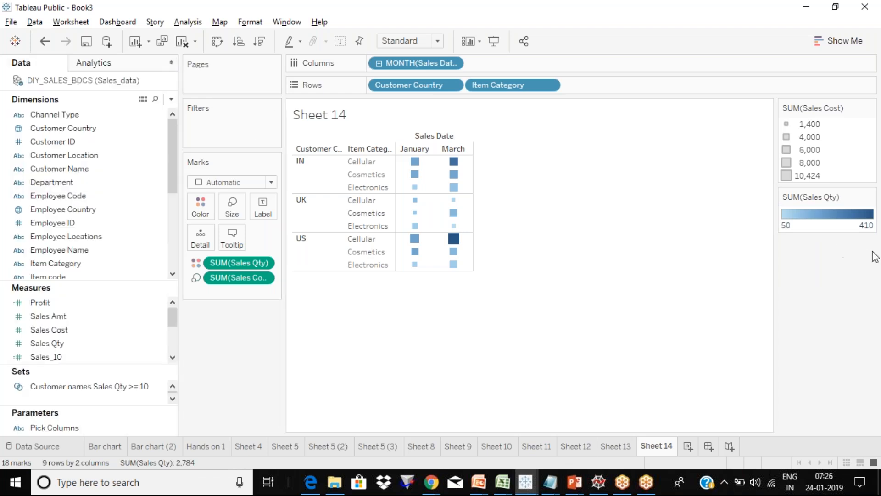
Change the Sales Qty color palette to Red-Green Diverging and check the US Cellular marks
click(870, 197)
click(824, 211)
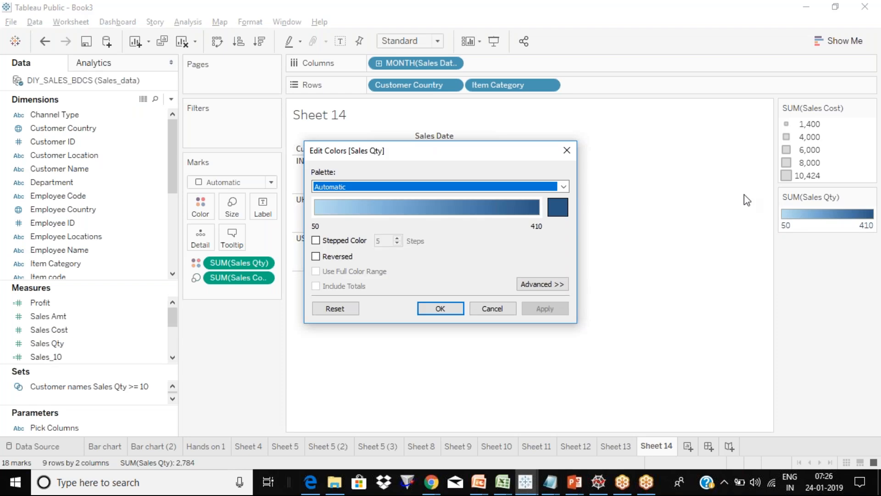
drag(462, 151, 654, 158)
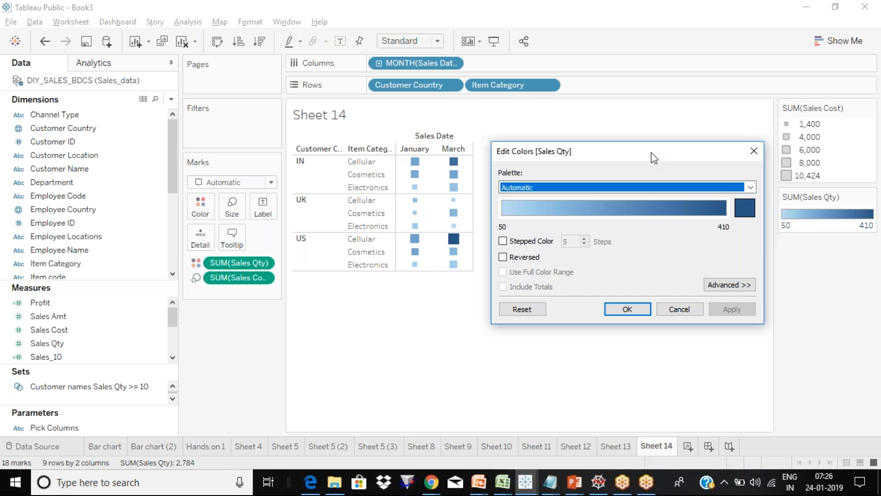
click(582, 188)
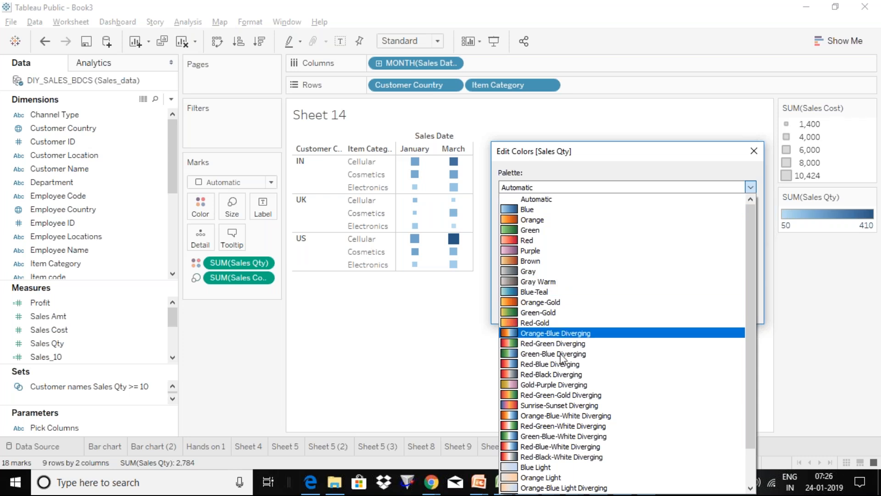
click(544, 346)
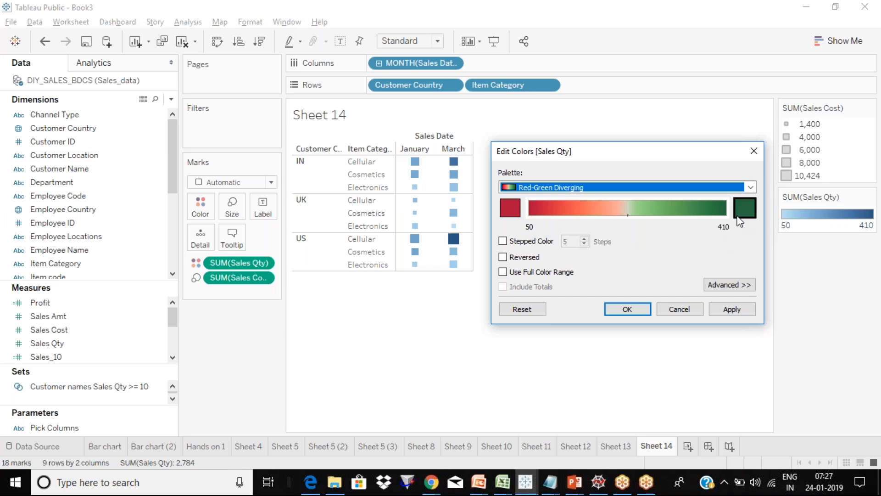
click(629, 306)
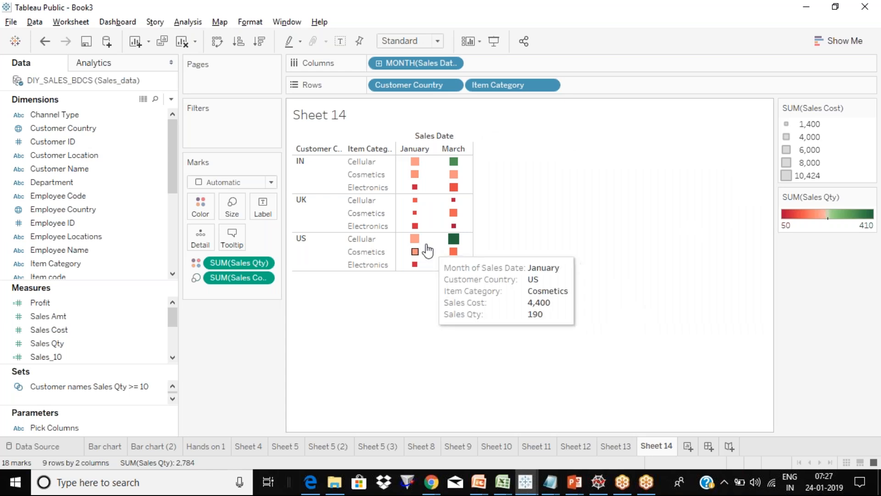
mouse_move(417, 243)
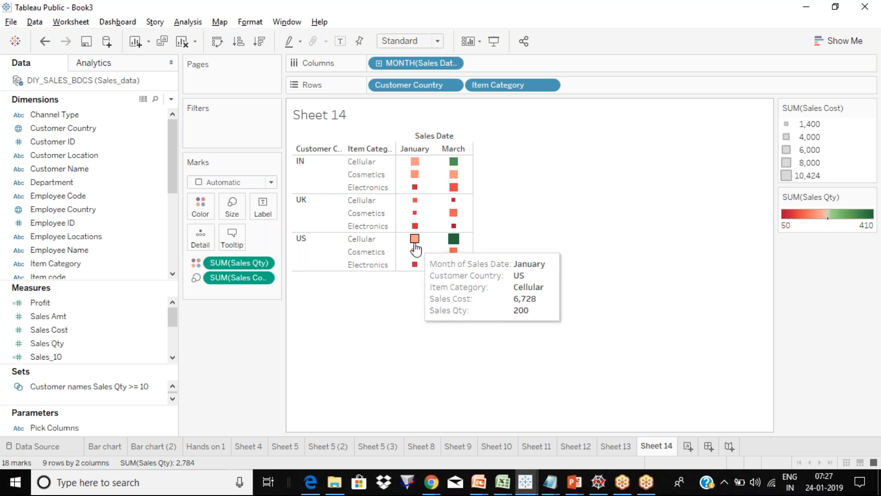
mouse_move(456, 244)
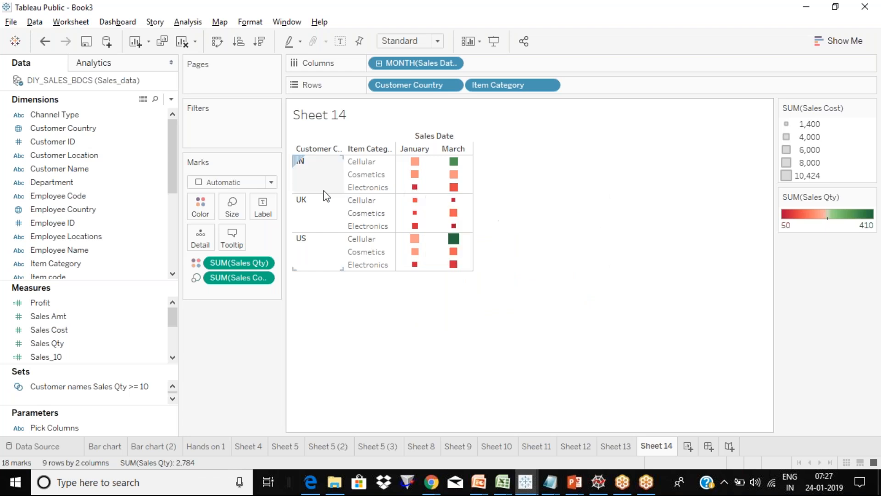
Increase the size of the red-green colored marks a little more
click(237, 213)
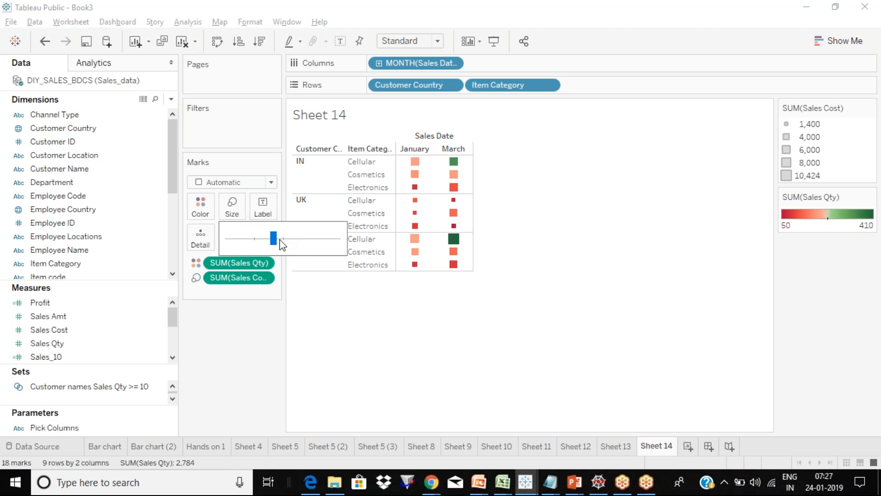
drag(279, 239, 279, 239)
click(532, 262)
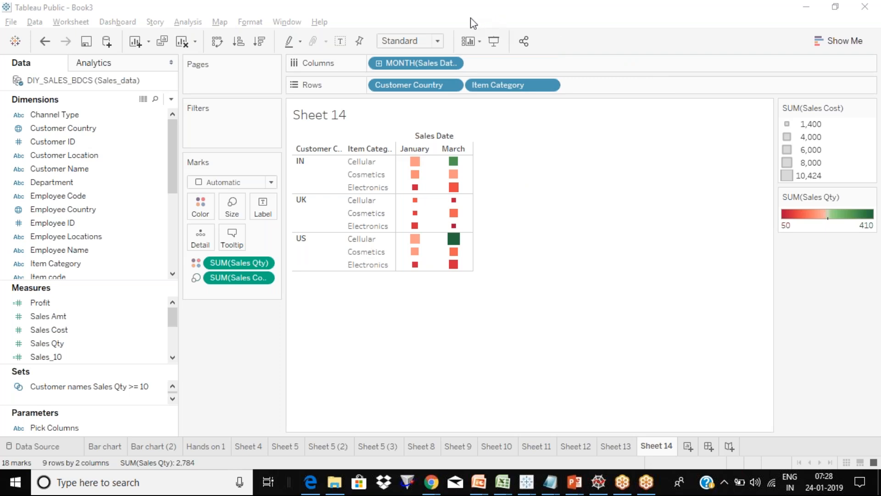
mouse_move(453, 176)
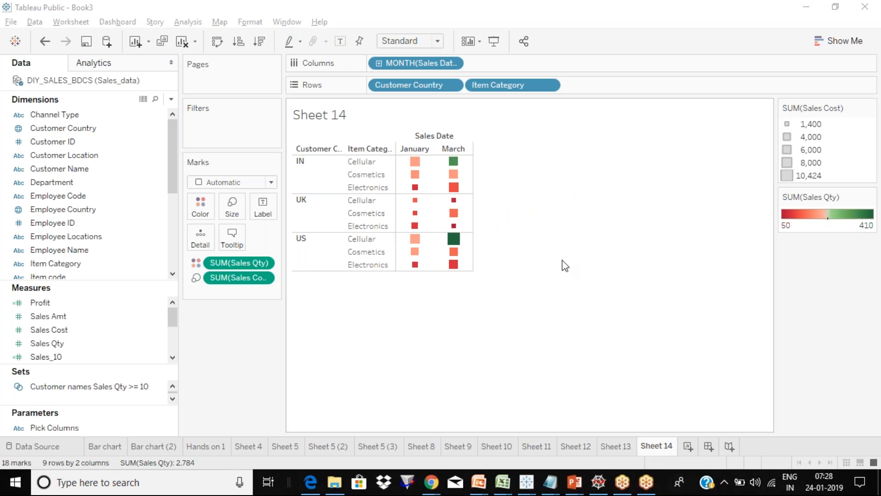
click(555, 208)
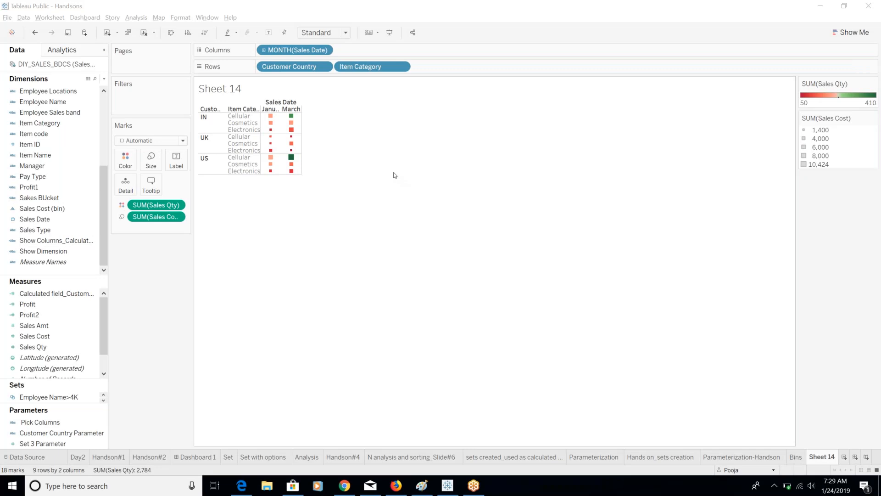
Drill Sales Date on Columns down from month to day
mouse_move(291, 143)
click(261, 115)
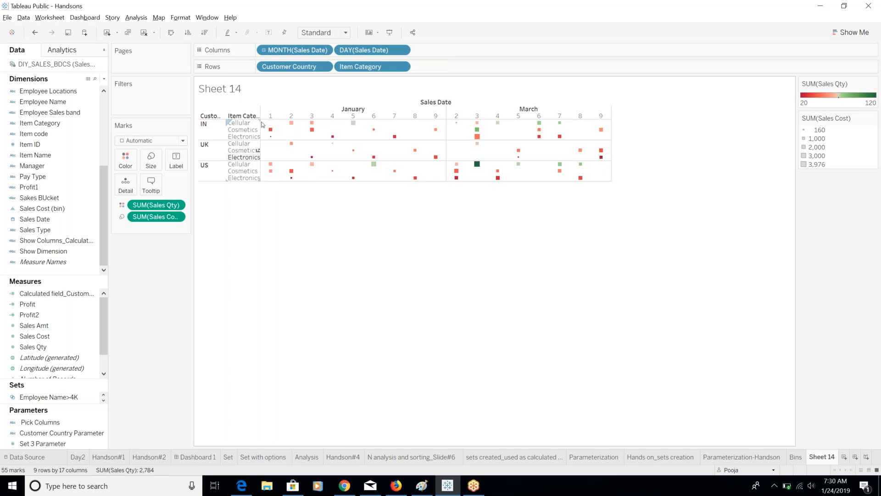
Undo the drill-down of Sales Date to day and enlarge the heat map's row heights and month column widths
mouse_move(271, 130)
key(ctrl+z)
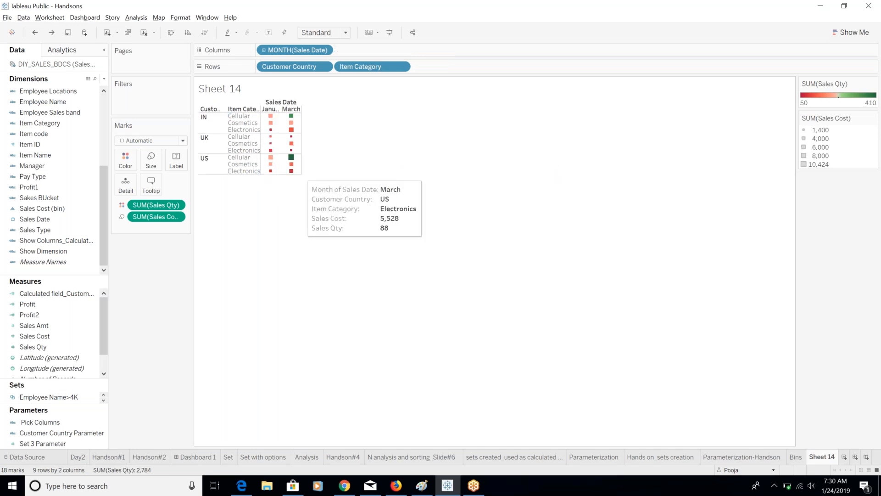
drag(294, 174, 545, 324)
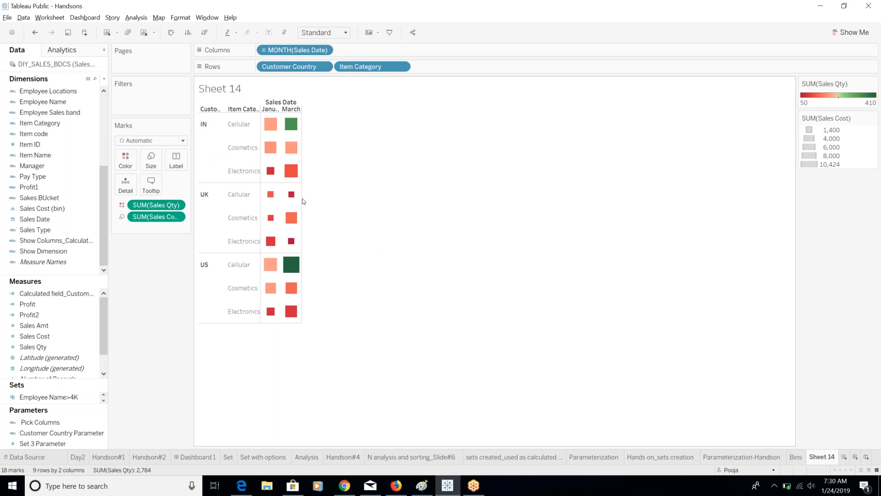
mouse_move(301, 202)
drag(301, 184, 397, 184)
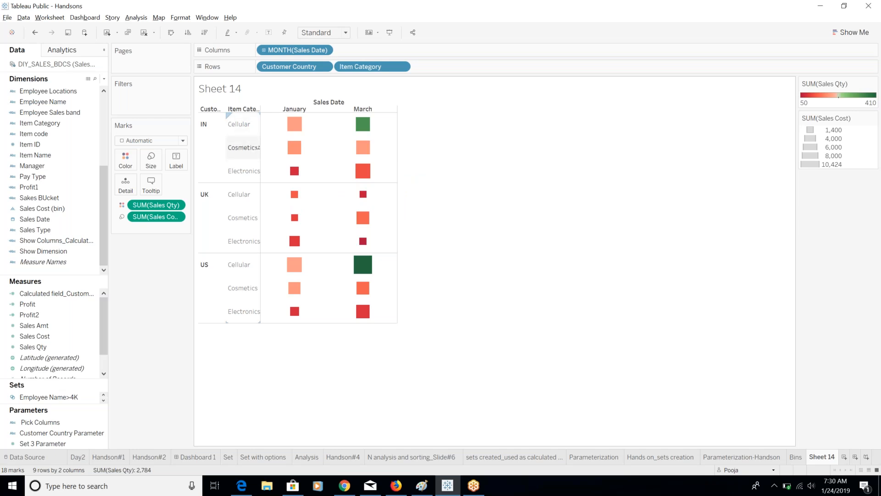
Stretch the item category rows taller, shrink them back to about their previous height, and clear the Cosmetics selection
click(246, 137)
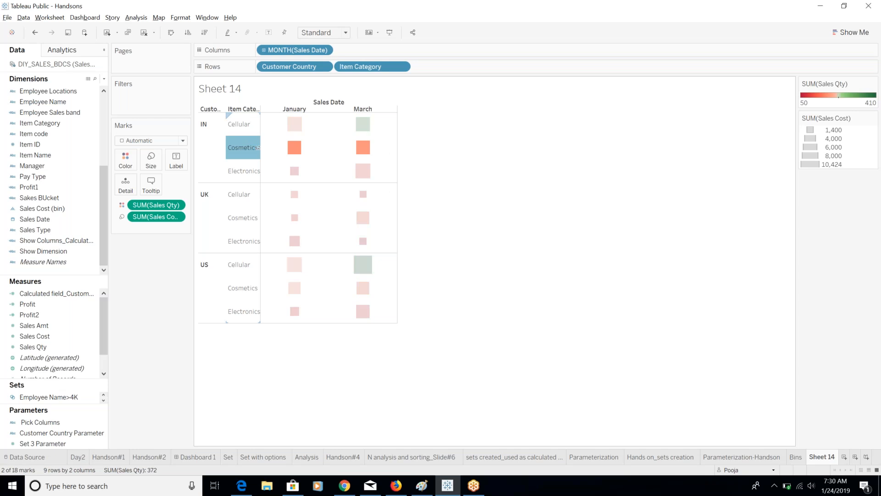
drag(251, 136, 252, 149)
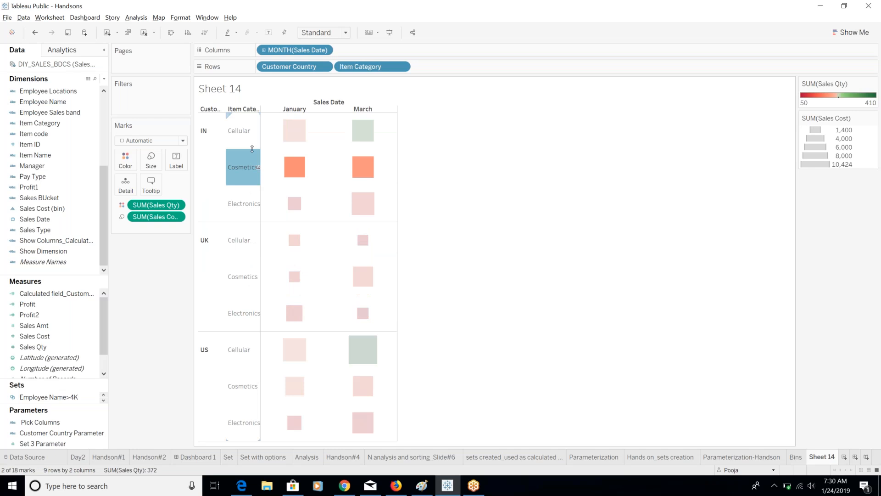
drag(251, 150, 252, 136)
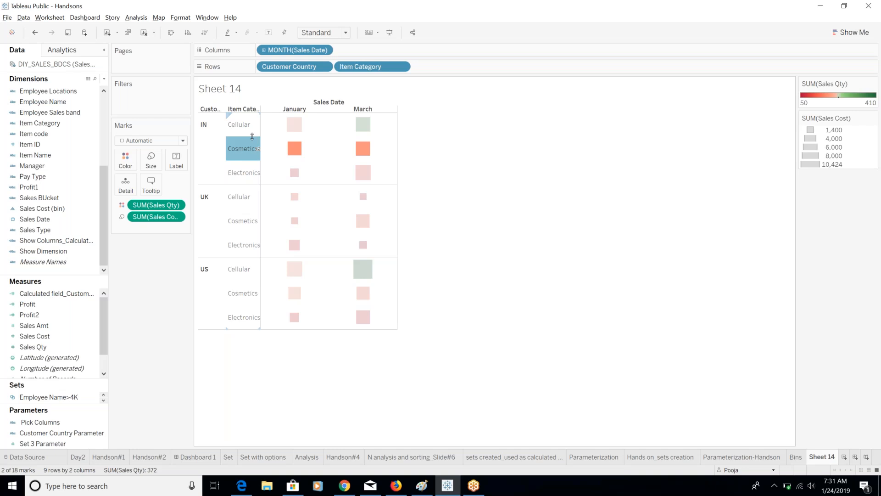
click(476, 133)
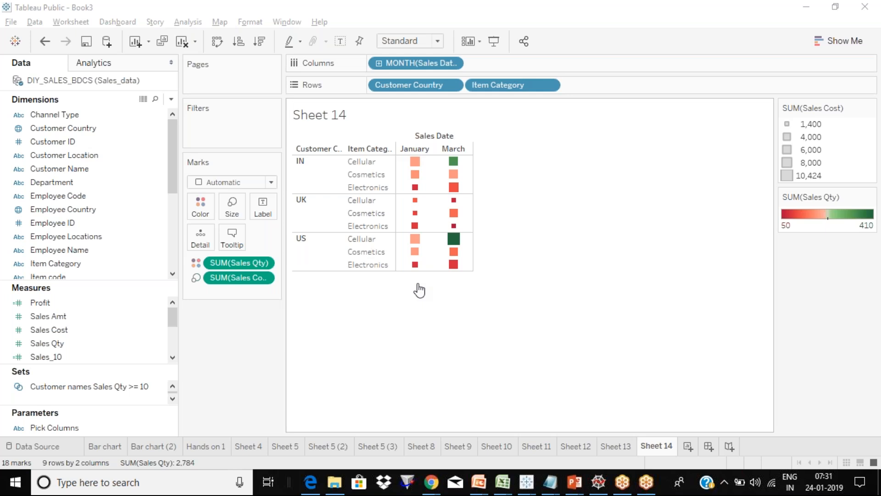
Try larger and smaller mark sizes on the Book3 heat map and leave the squares slightly enlarged
click(232, 207)
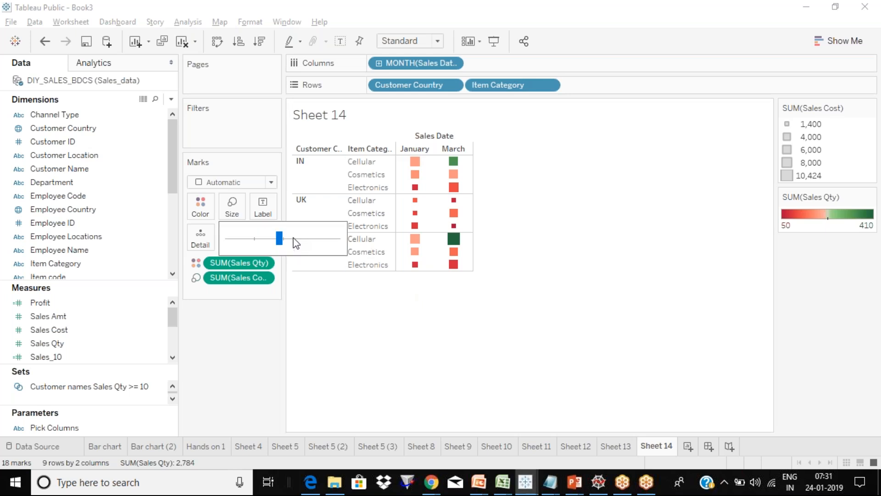
drag(294, 242, 324, 239)
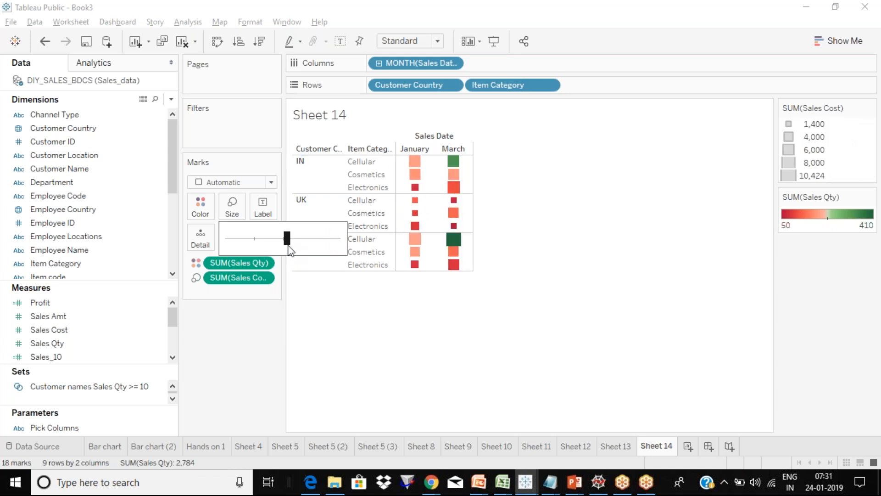
drag(270, 242, 283, 241)
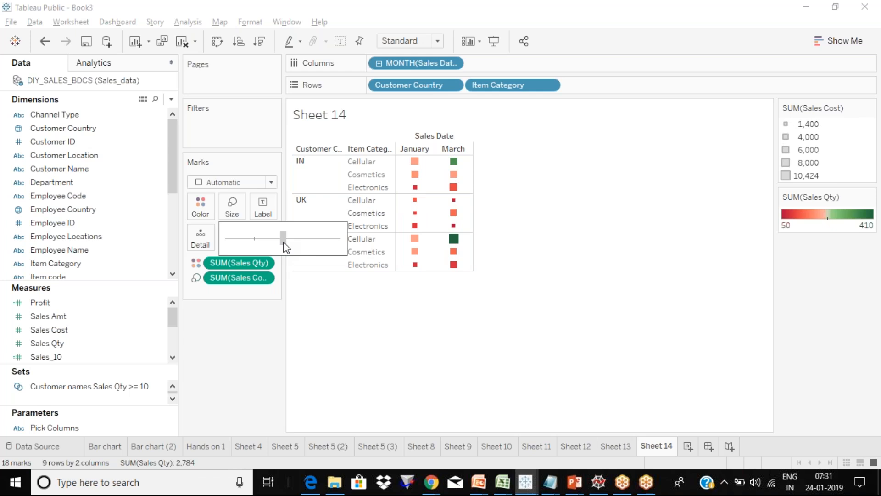
click(358, 298)
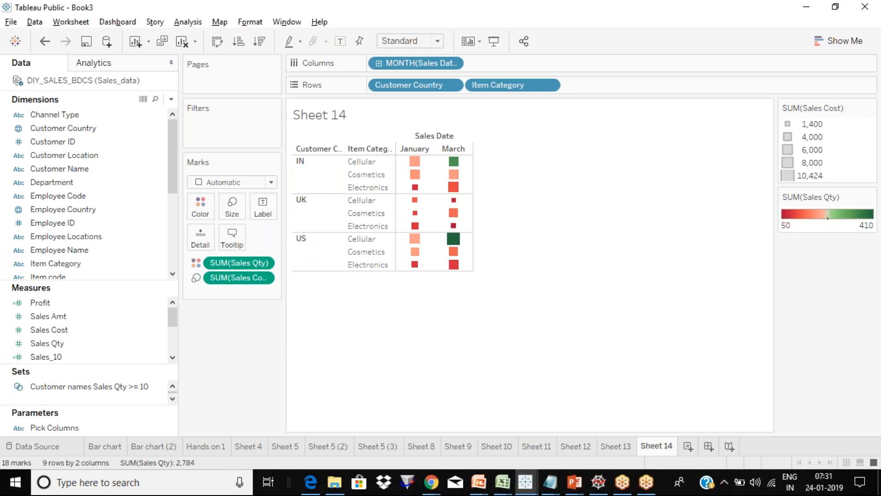
Add a new worksheet after Sheet 14, glance back at Sheet 14, and return to the blank sheet
click(690, 449)
click(655, 446)
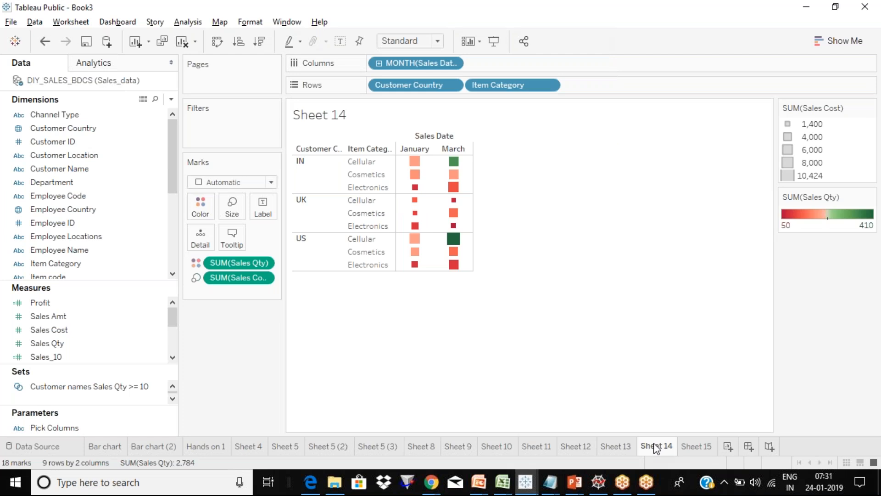
click(700, 452)
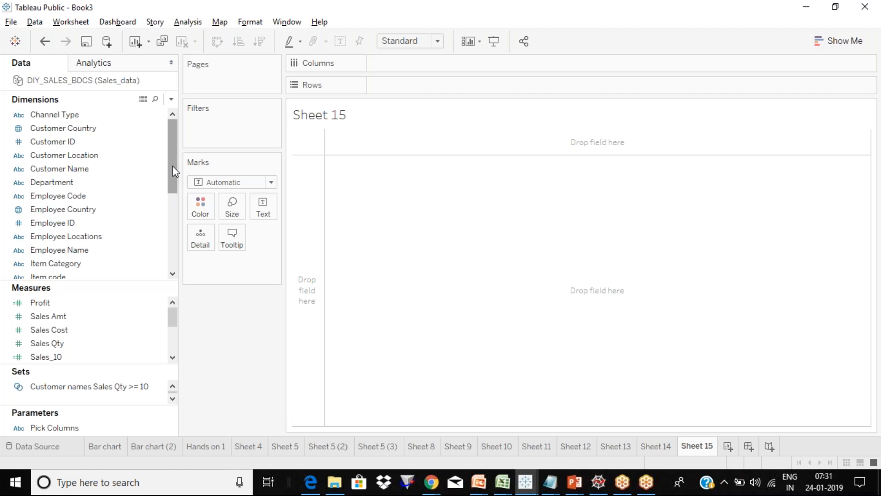
Select Department and Profit and build a heat map from them with Show Me
click(103, 183)
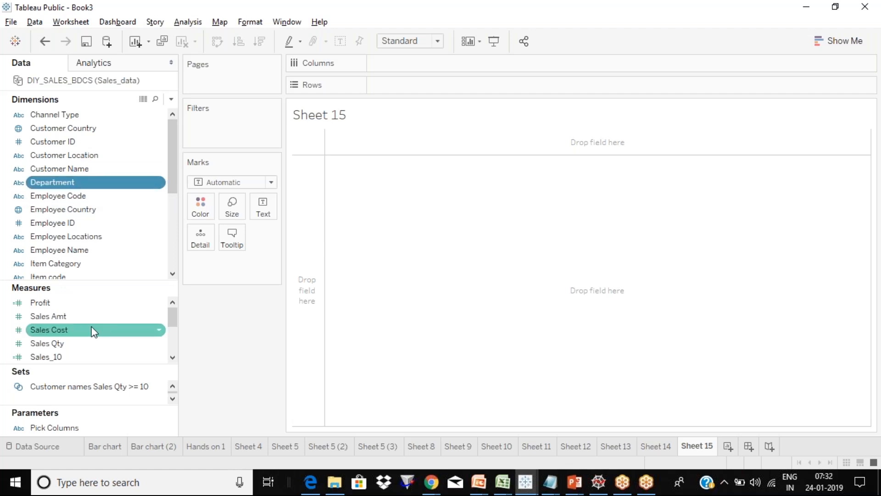
ctrl+click(87, 310)
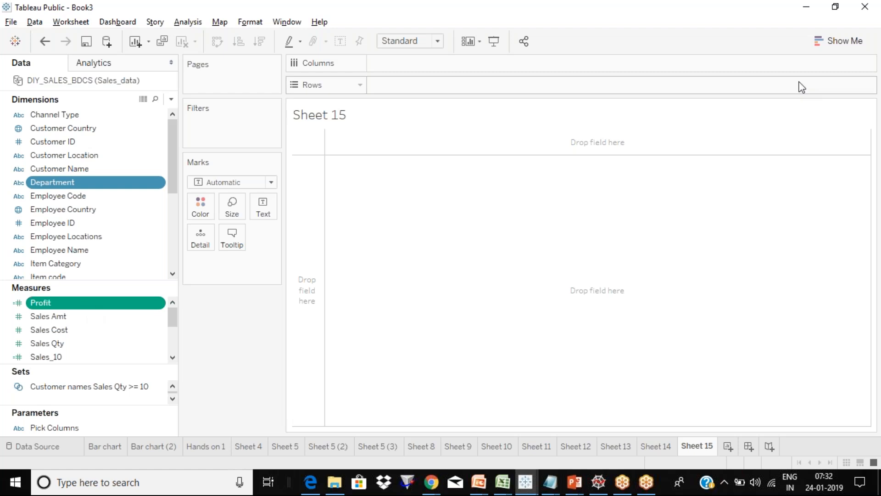
click(852, 42)
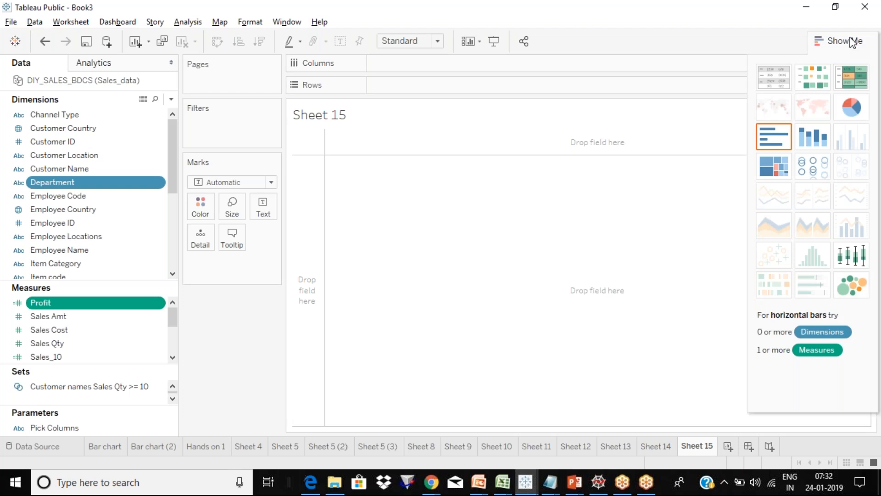
click(852, 43)
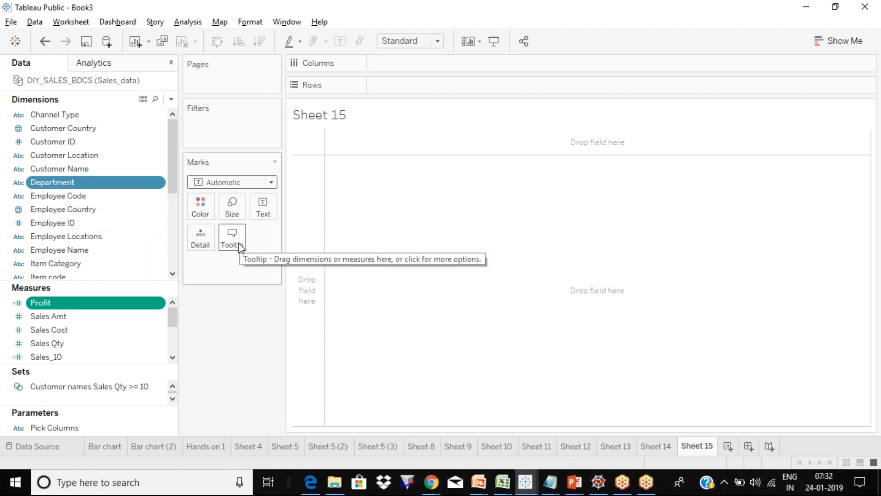
click(851, 43)
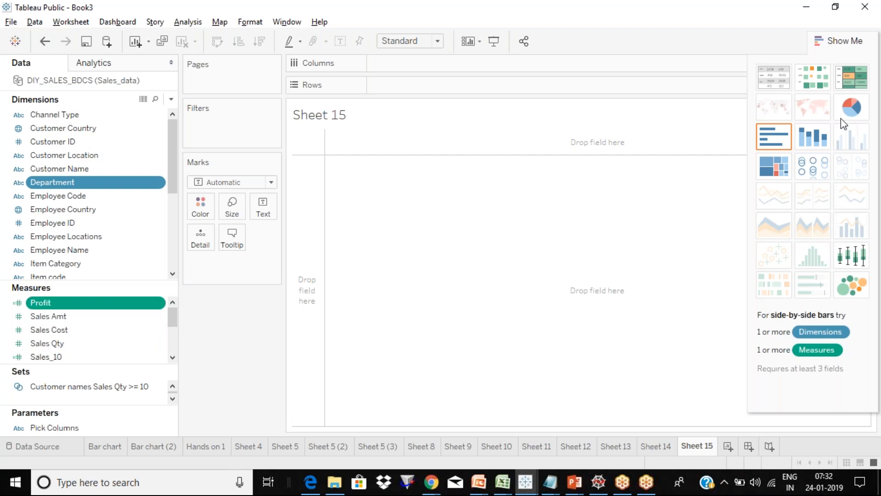
click(839, 42)
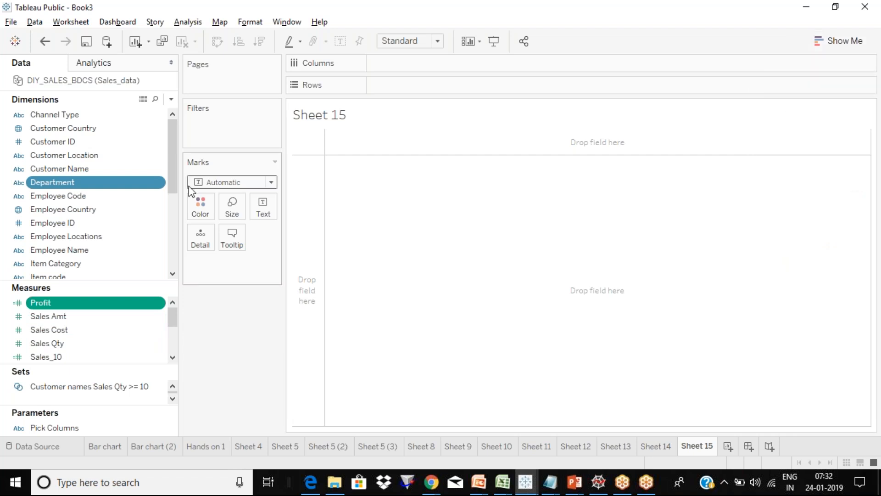
click(848, 43)
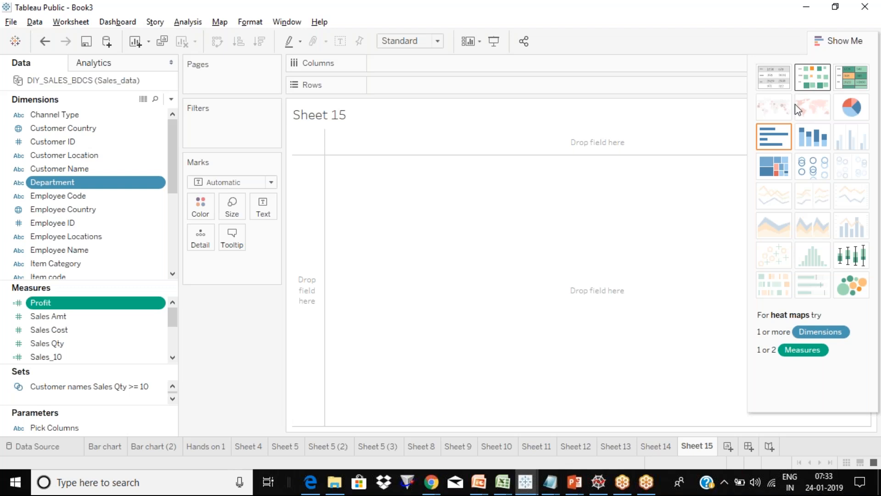
click(810, 78)
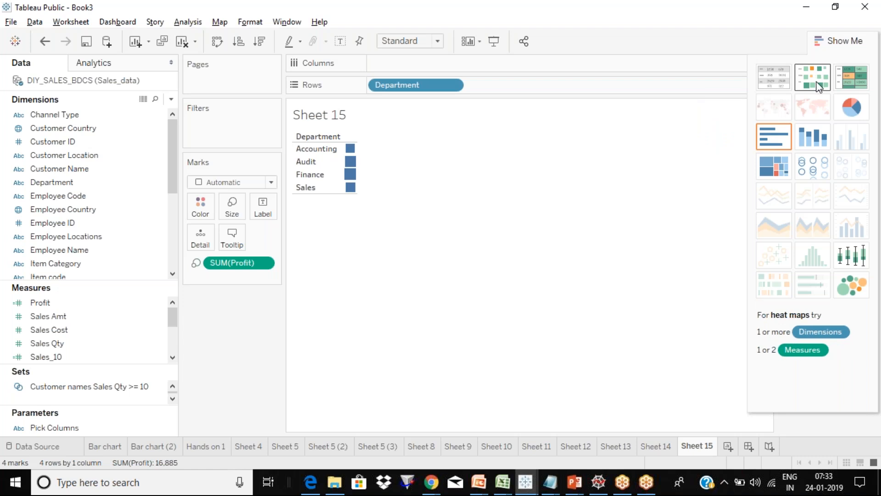
click(844, 41)
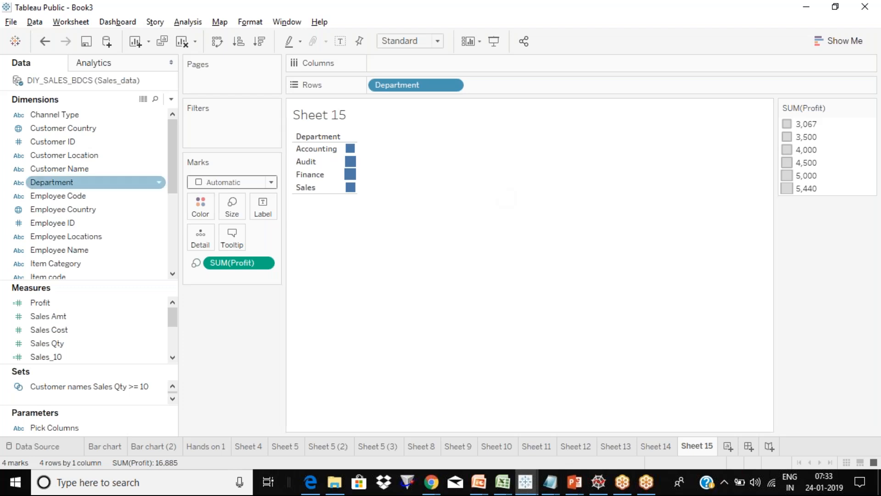
Select Customer Country and check which chart types Show Me recommends, including the field requirements for heat maps
click(112, 128)
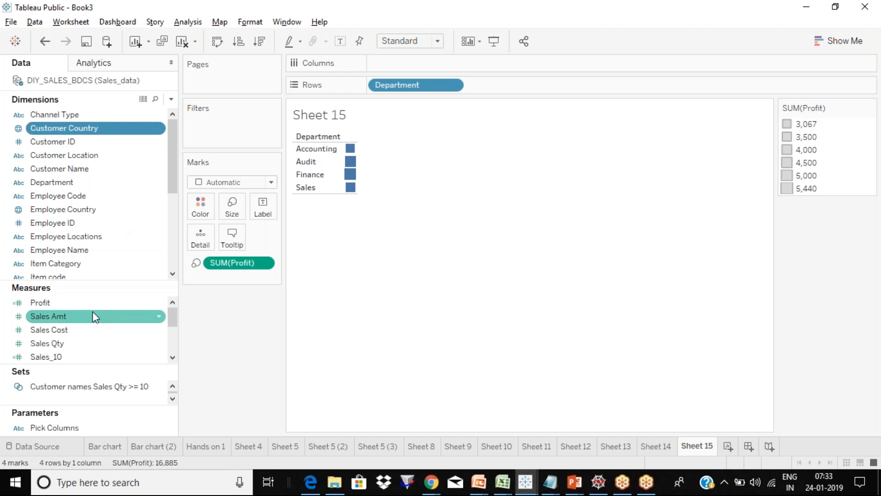
click(857, 41)
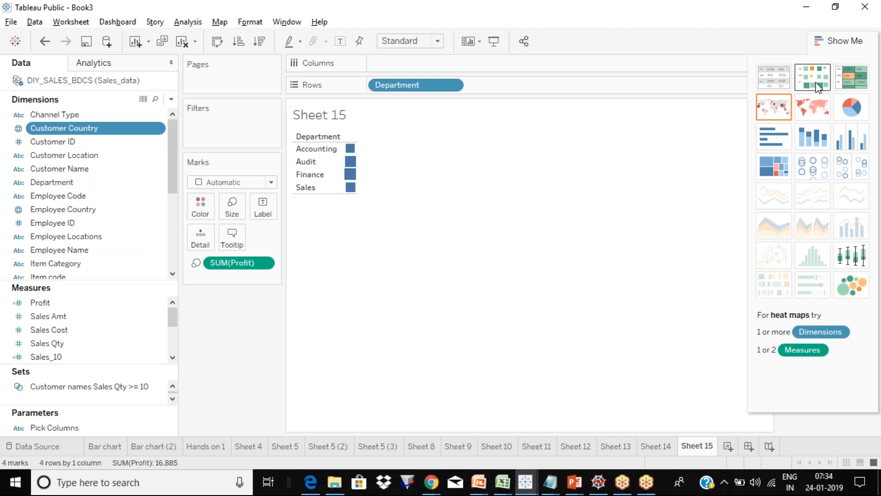
click(861, 38)
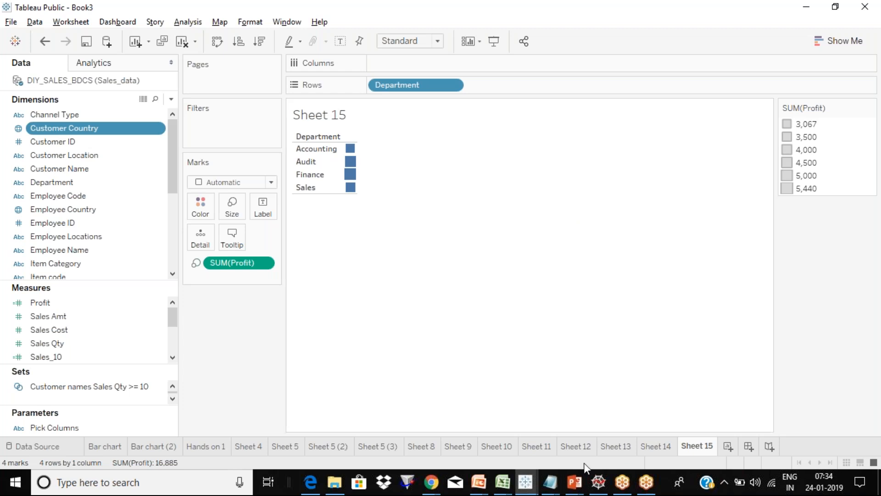
Switch to the Tableau Day 4 presentation in PowerPoint and view slide 4 with the heat map instructions
click(573, 486)
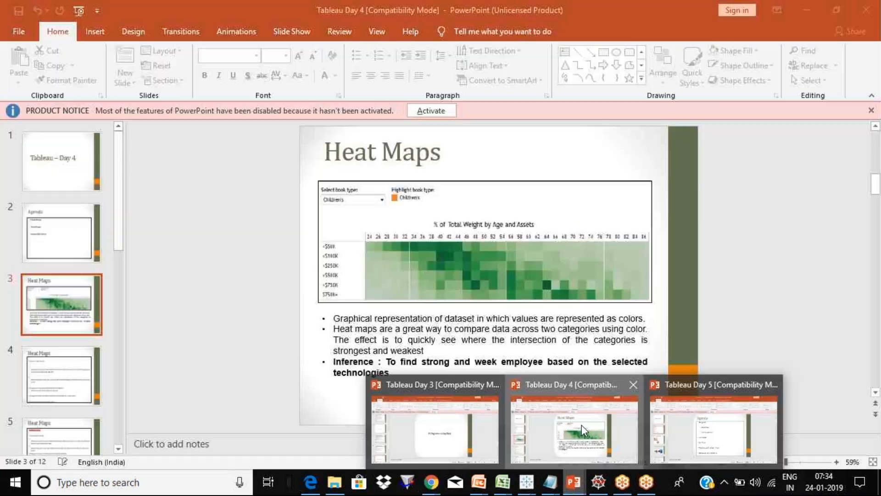
click(581, 425)
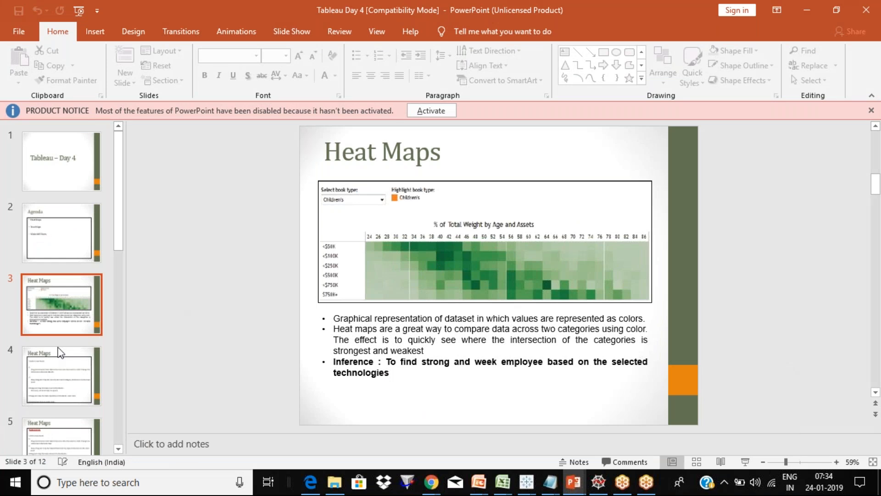
click(54, 375)
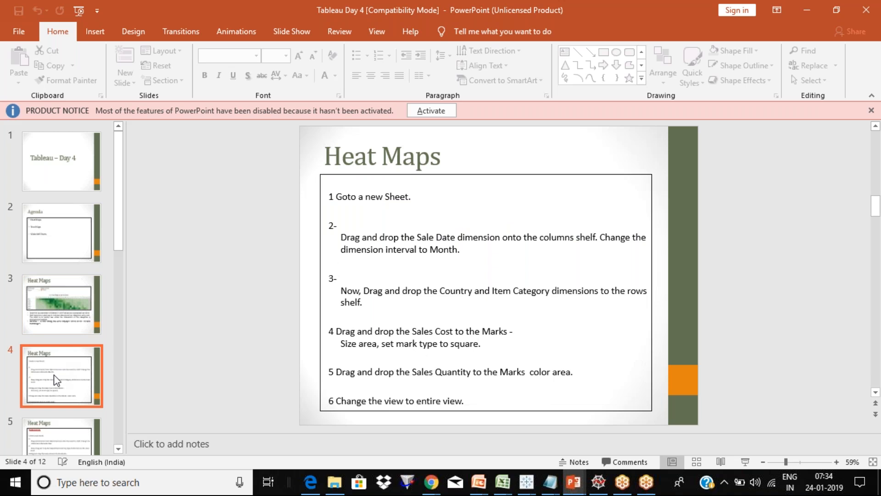
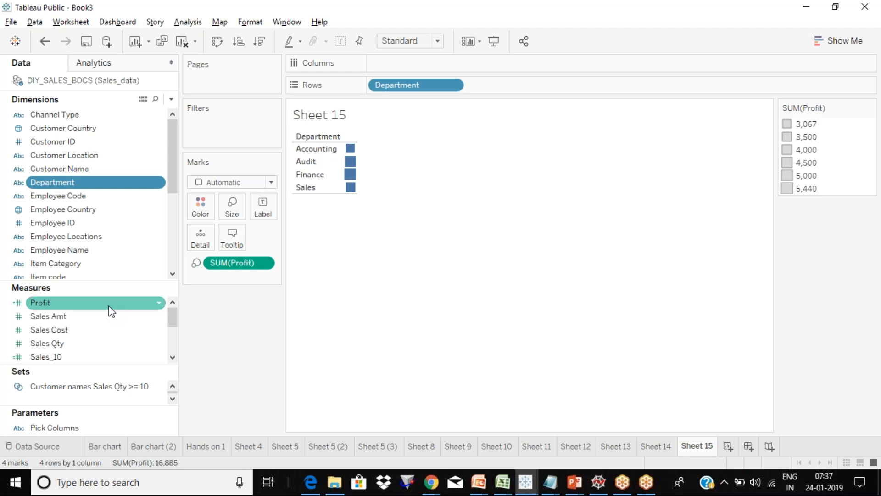
Reselect Department and Profit together and check which chart types Show Me recommends for them
click(83, 304)
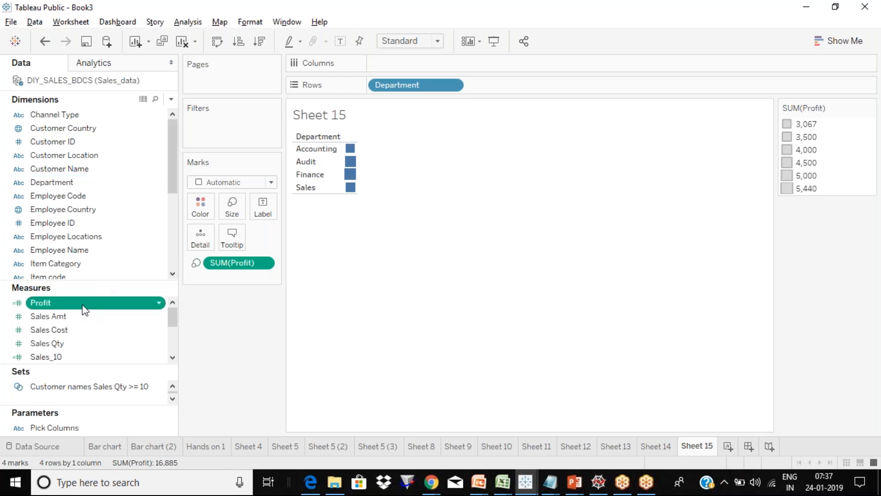
click(89, 183)
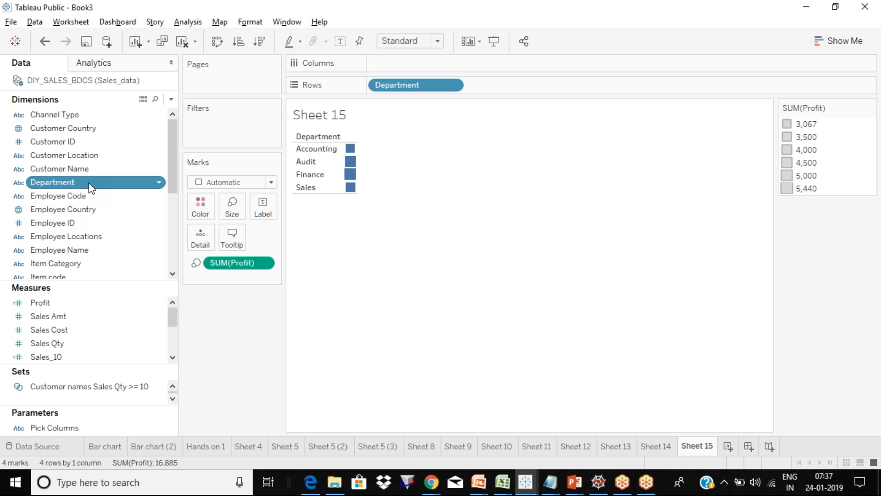
click(75, 303)
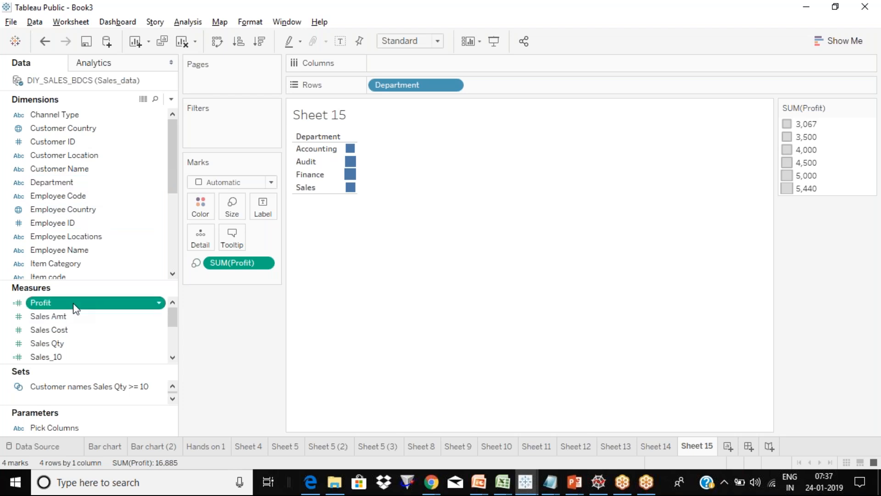
click(80, 186)
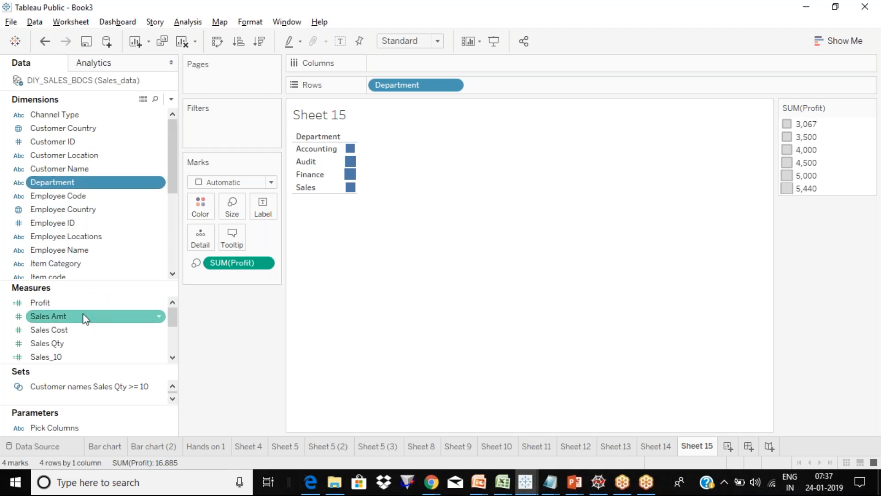
click(77, 304)
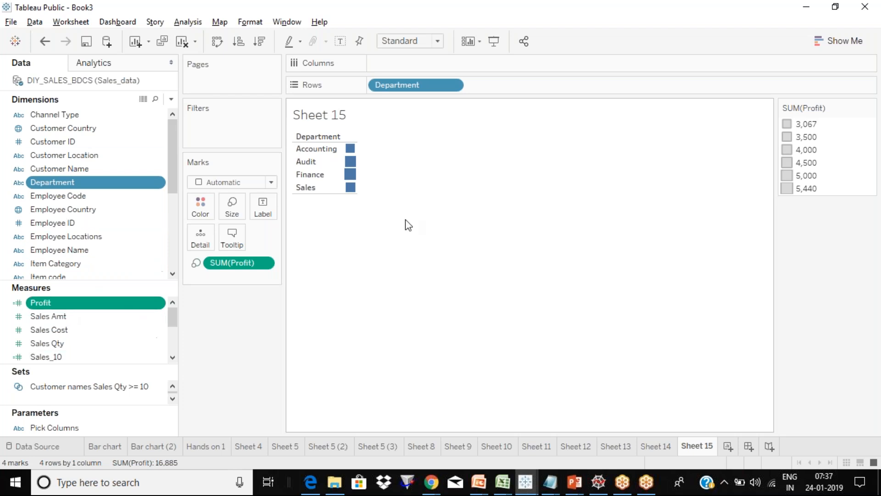
click(844, 41)
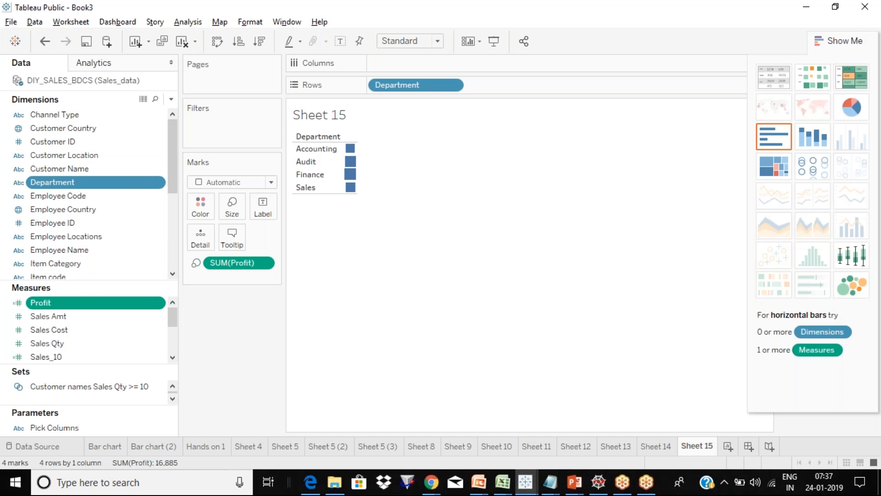
click(844, 41)
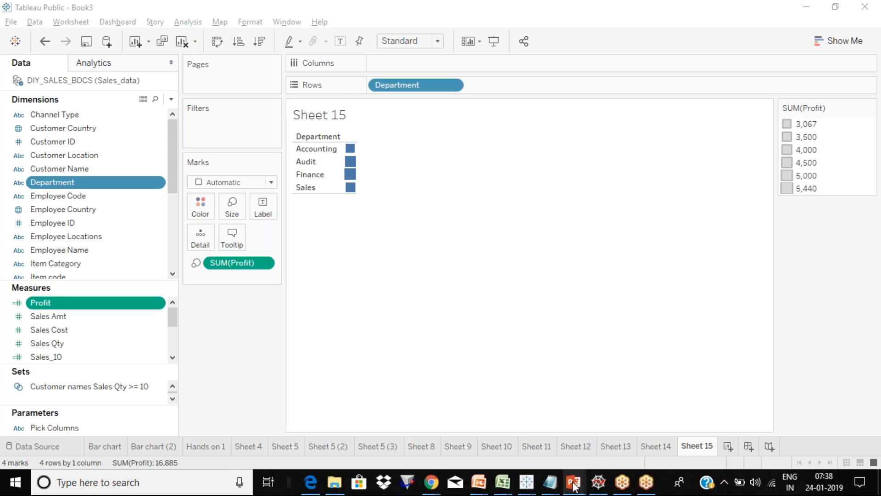
View the Tree Maps slide in the Tableau Day 4 presentation in PowerPoint, and return to Tableau to check Show Me's heat map requirements
mouse_move(573, 484)
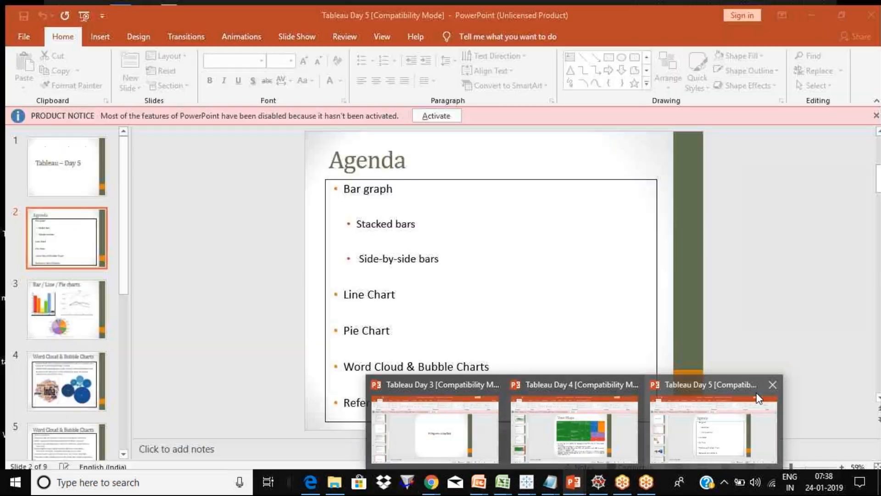
click(756, 392)
click(587, 426)
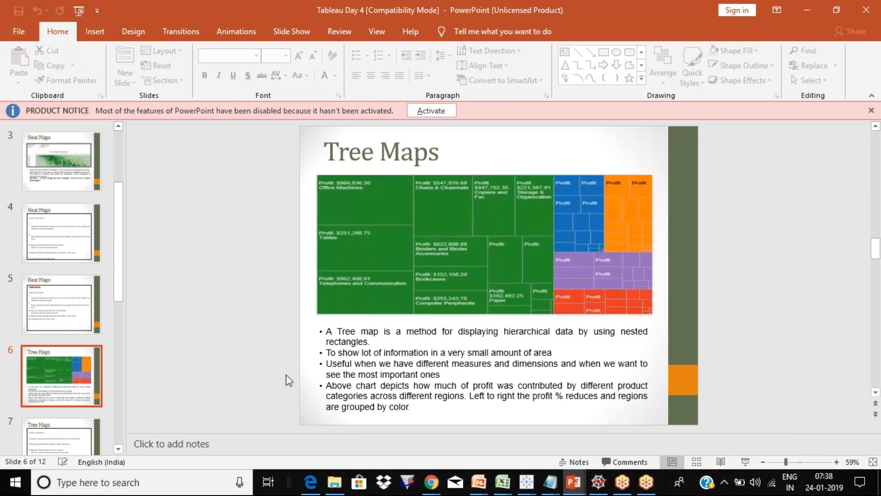
key(alt+Tab)
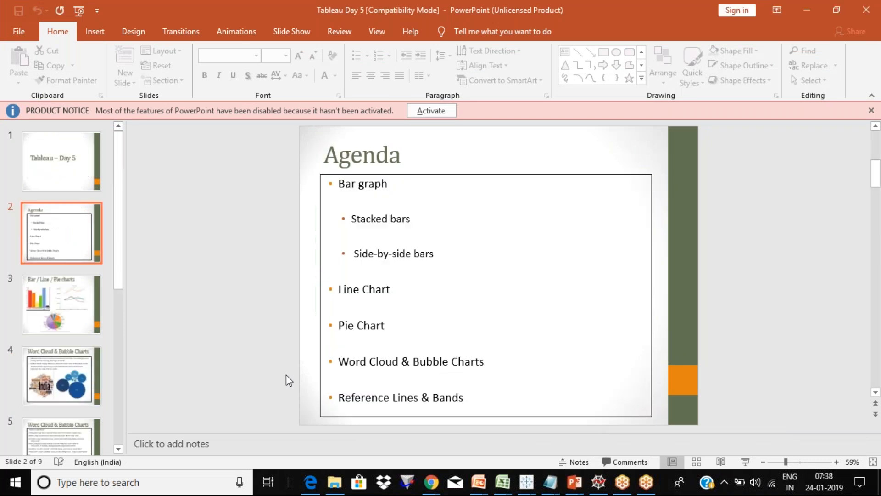
key(alt+Tab)
key(alt+Tab)
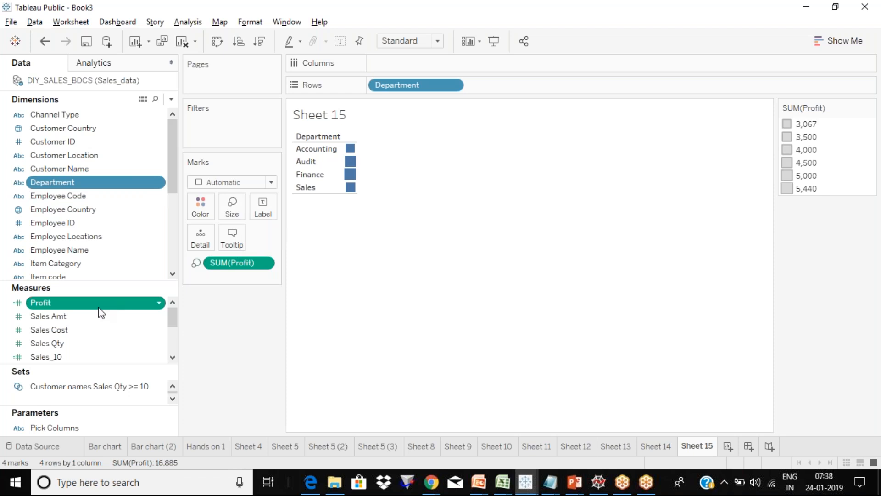
click(850, 43)
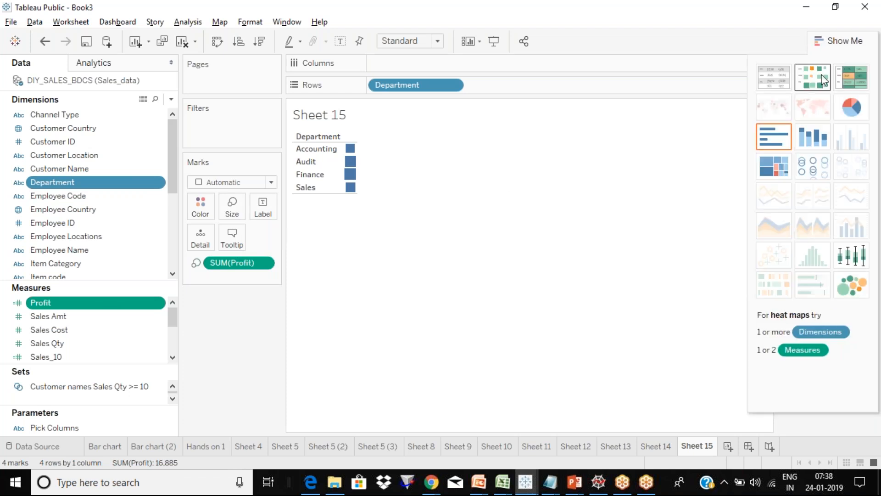
click(840, 41)
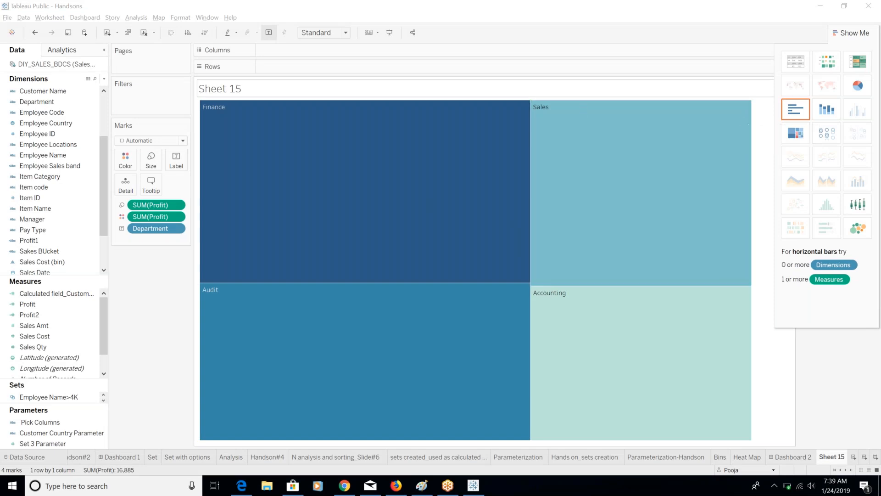
Try Department on the rows of the Profit treemap, and convert Sheet 15 into a heat map with Show Me
drag(41, 102, 285, 66)
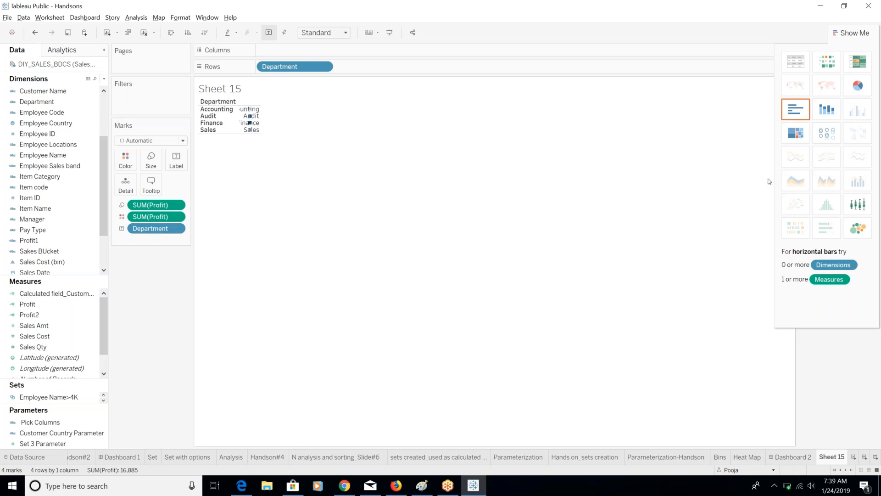
click(796, 137)
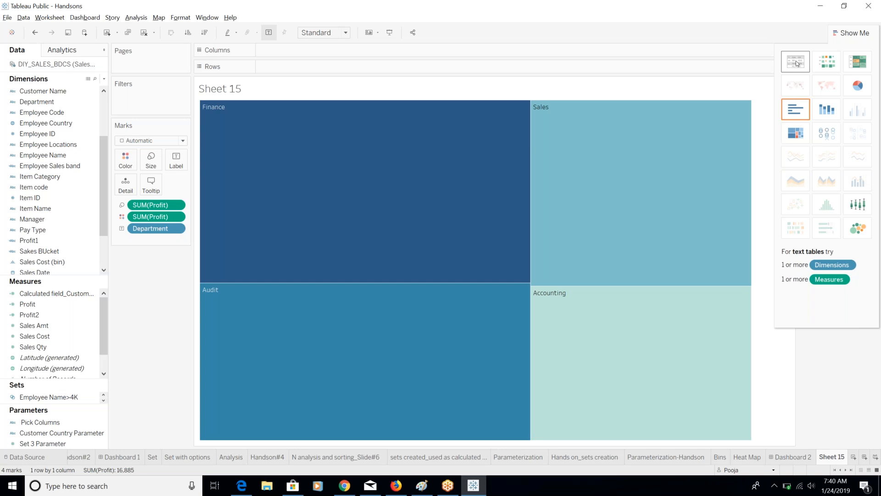
click(824, 68)
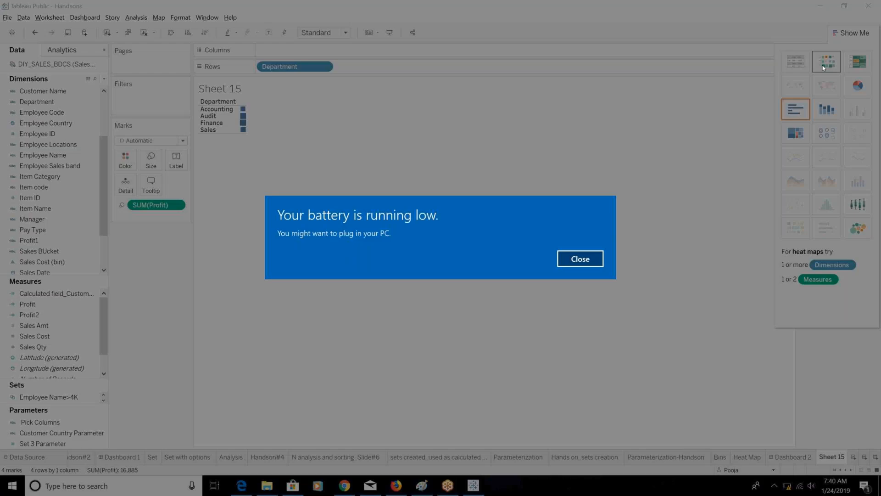
click(587, 258)
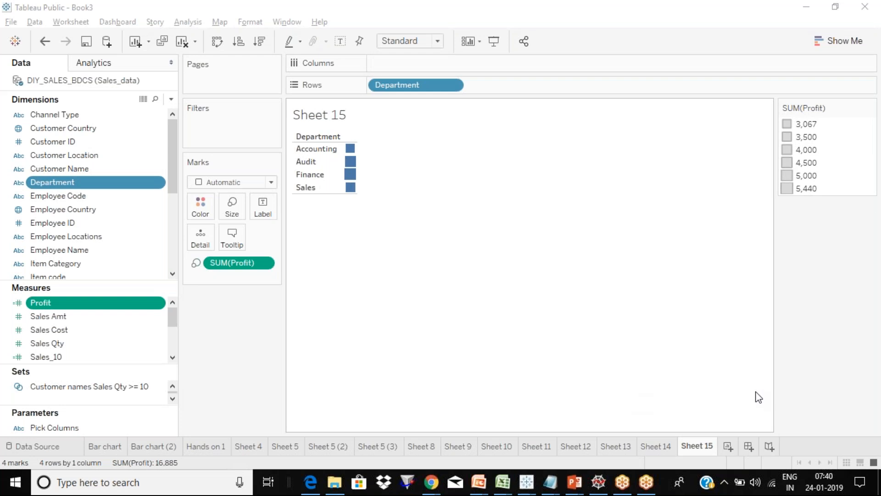
Preview the Tree Maps slide of the Tableau Day 4 presentation in PowerPoint
mouse_move(573, 482)
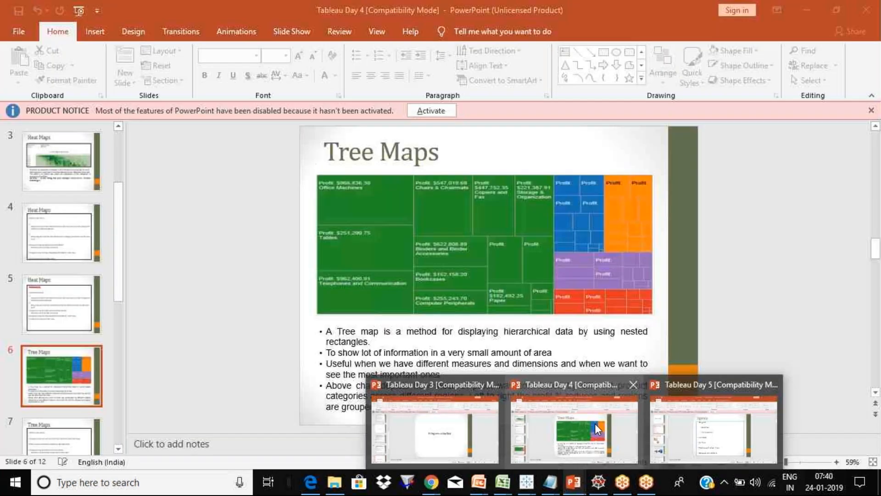
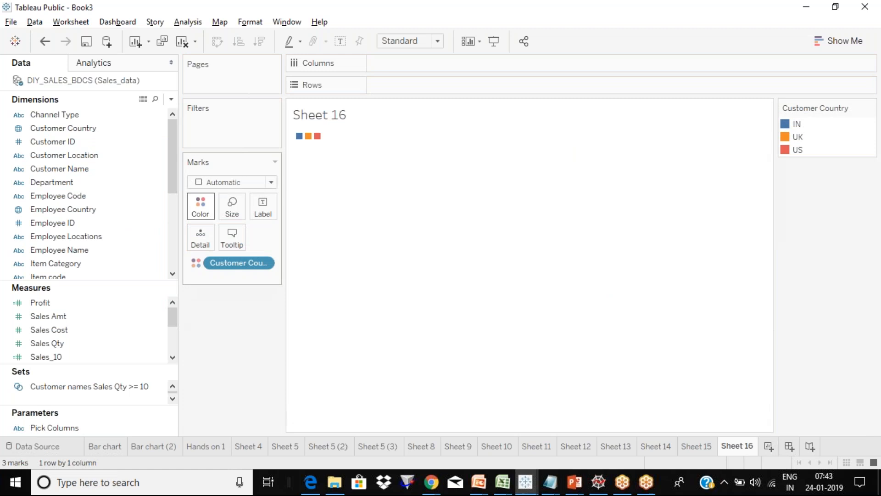
click(84, 130)
click(469, 20)
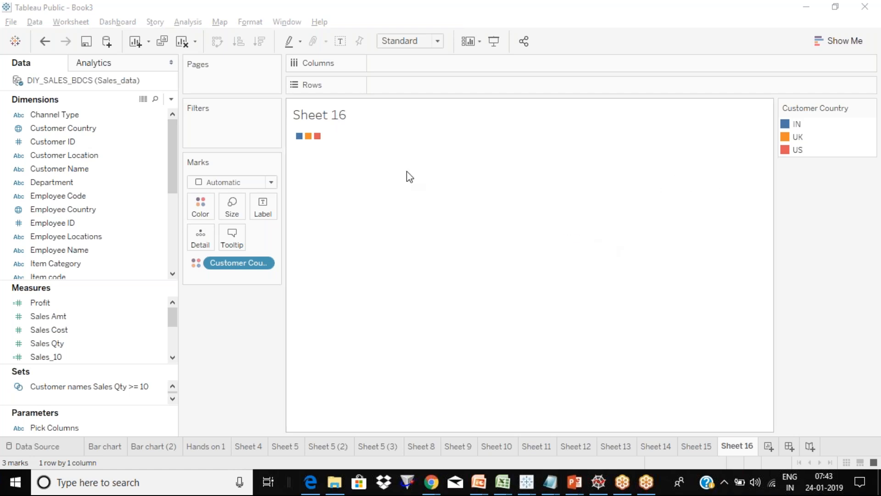
click(120, 196)
mouse_move(298, 138)
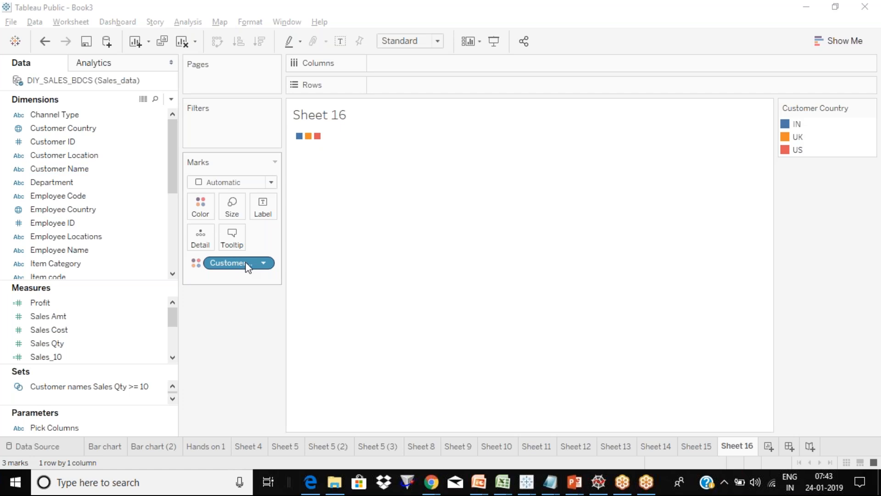
Try Customer Country as the mark label on Sheet 16 instead of as the color, and put it back on Color
drag(248, 267, 234, 354)
drag(95, 132, 201, 206)
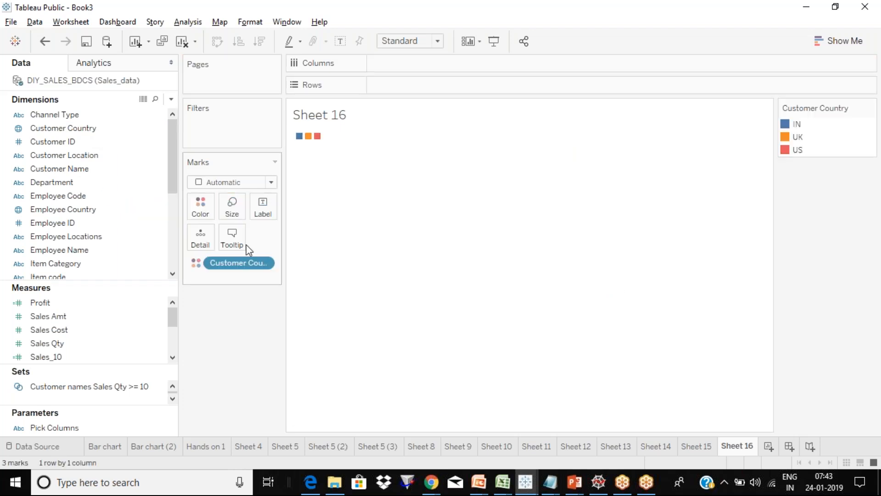
drag(244, 263, 262, 208)
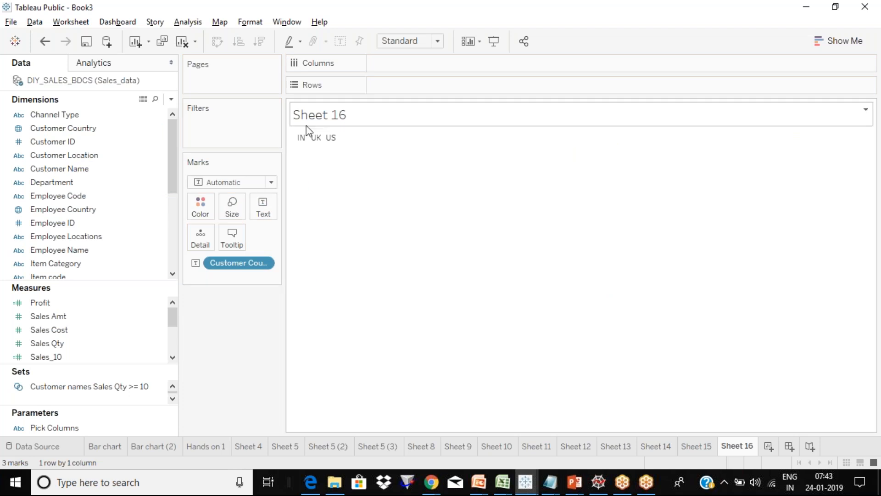
drag(243, 270, 164, 183)
drag(112, 133, 201, 208)
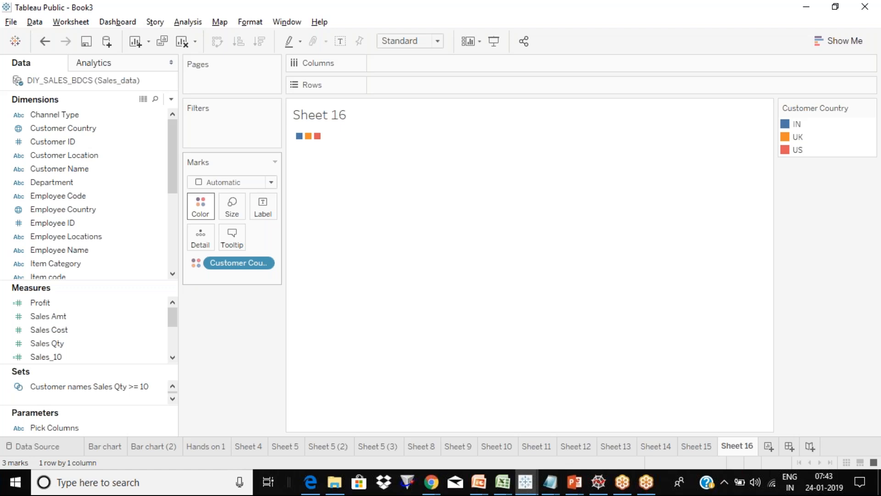
Label the country-colored marks on Sheet 16 with Customer Location
click(111, 160)
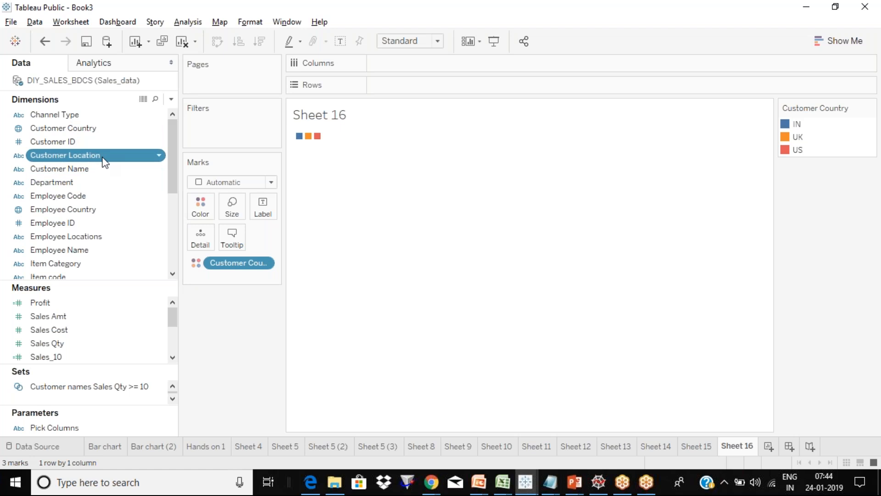
drag(106, 160, 263, 206)
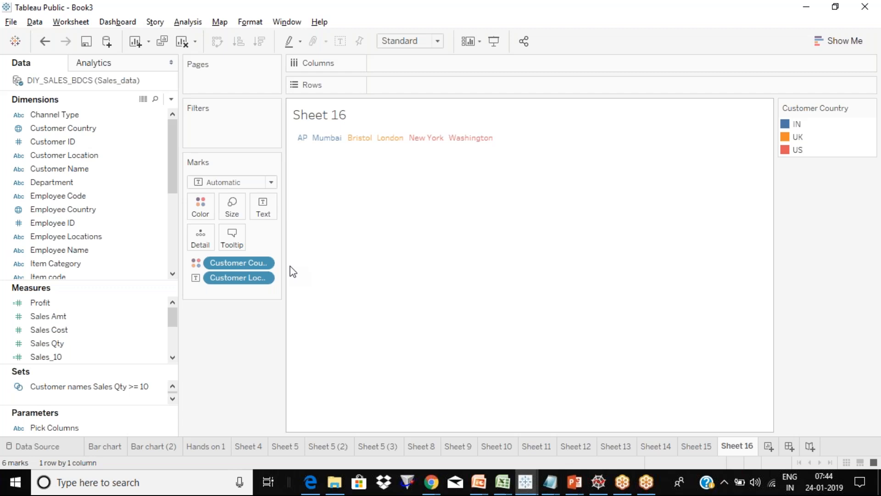
mouse_move(313, 143)
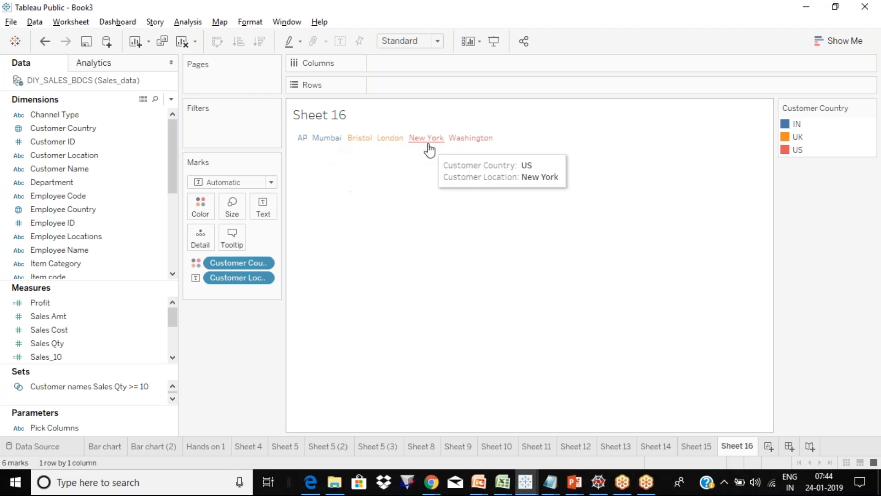
mouse_move(476, 140)
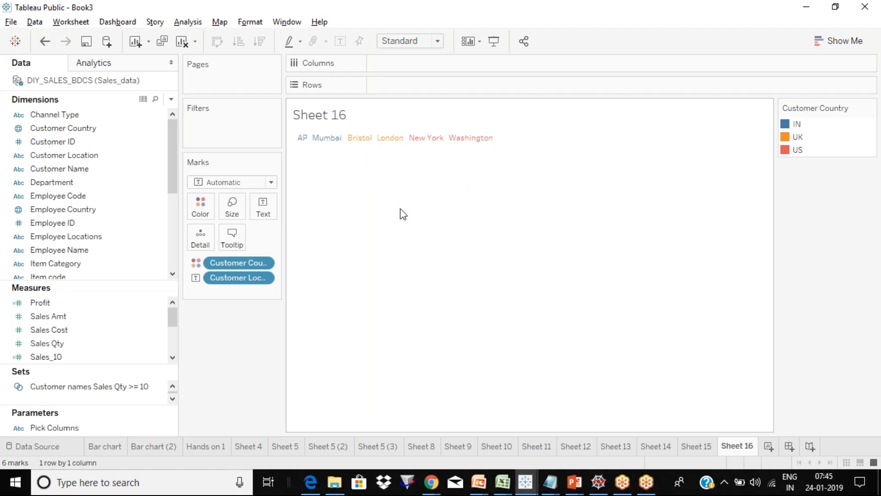
Size the marks by Sales Cost to form a treemap of customer locations colored by country
click(102, 330)
click(101, 334)
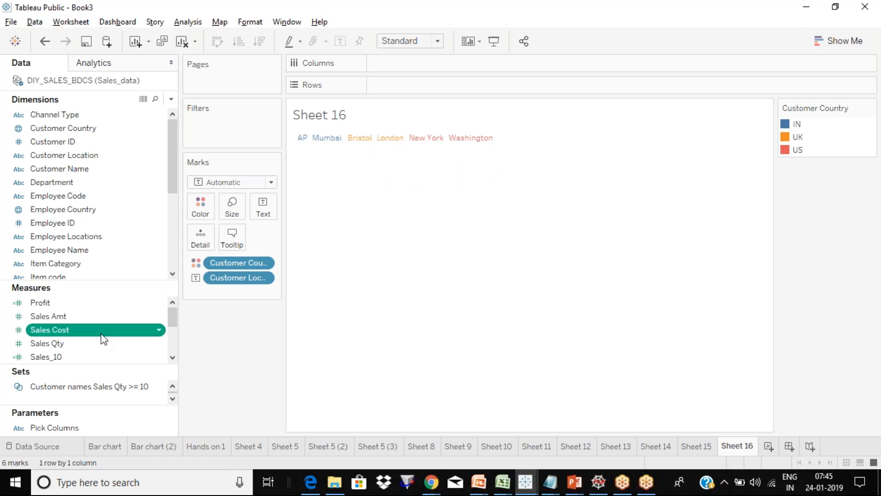
drag(111, 323, 232, 207)
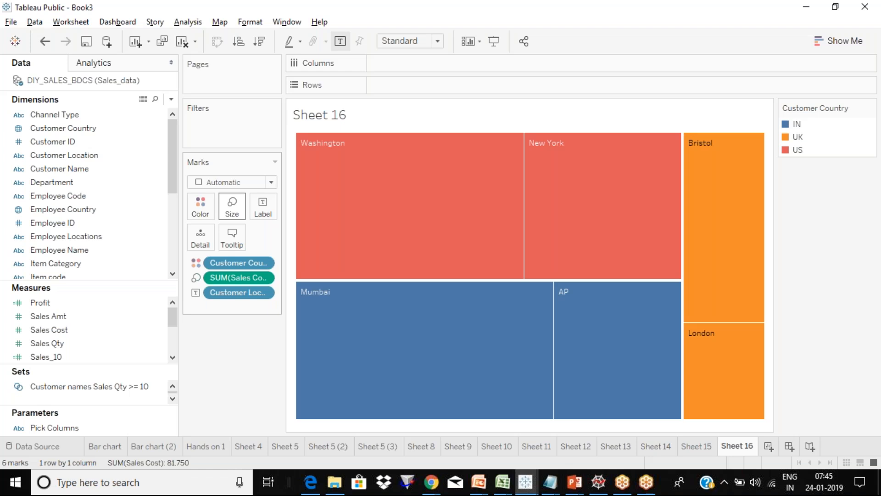
Compare the Sales Cost details of the Washington and New York blocks in the treemap
mouse_move(472, 246)
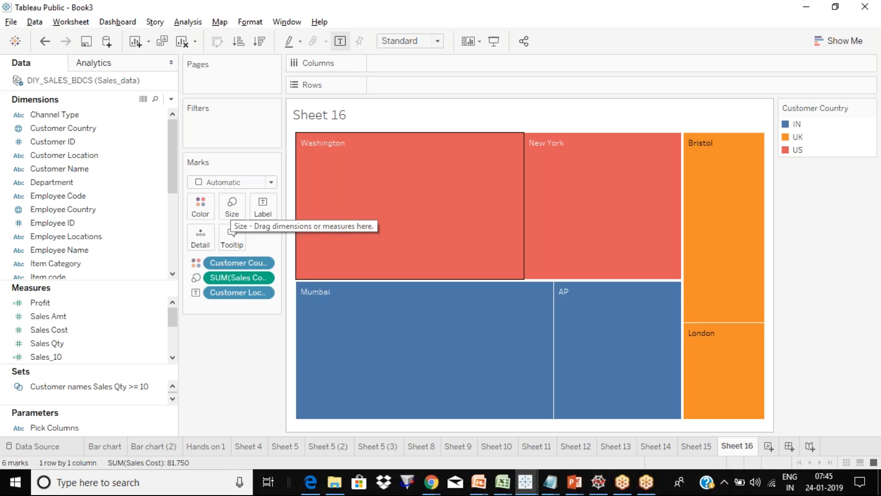
mouse_move(433, 238)
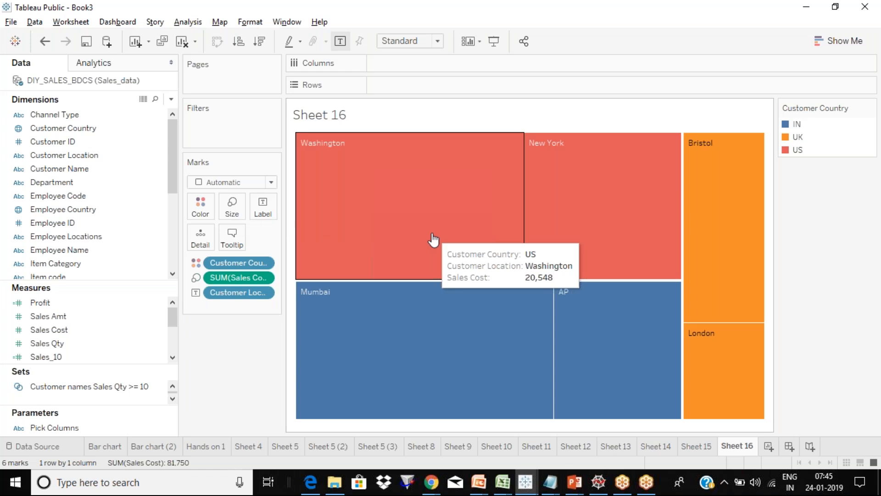
mouse_move(609, 224)
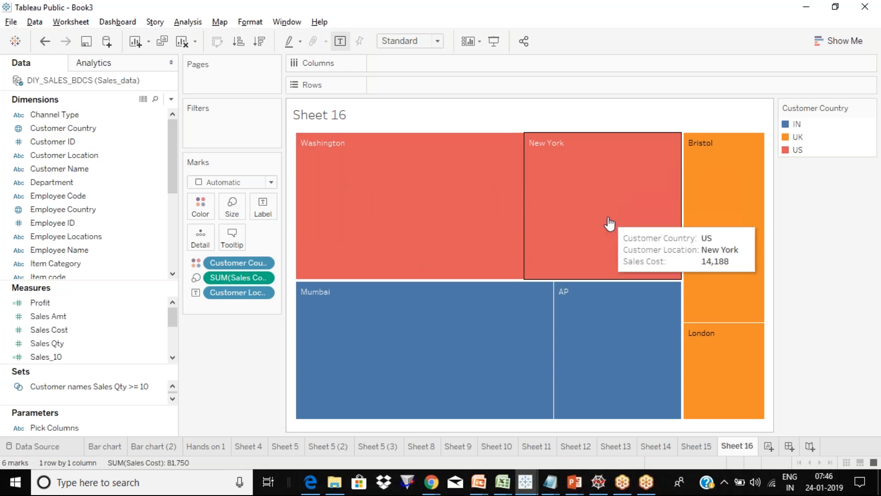
mouse_move(394, 212)
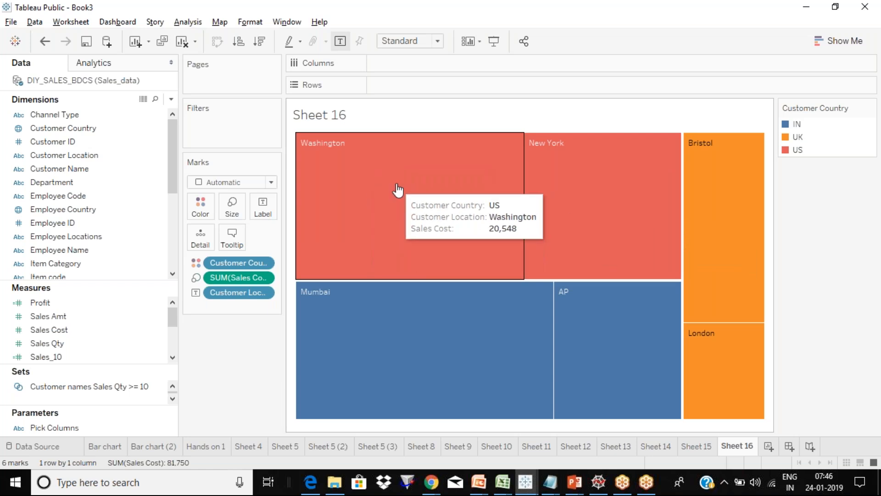
mouse_move(620, 197)
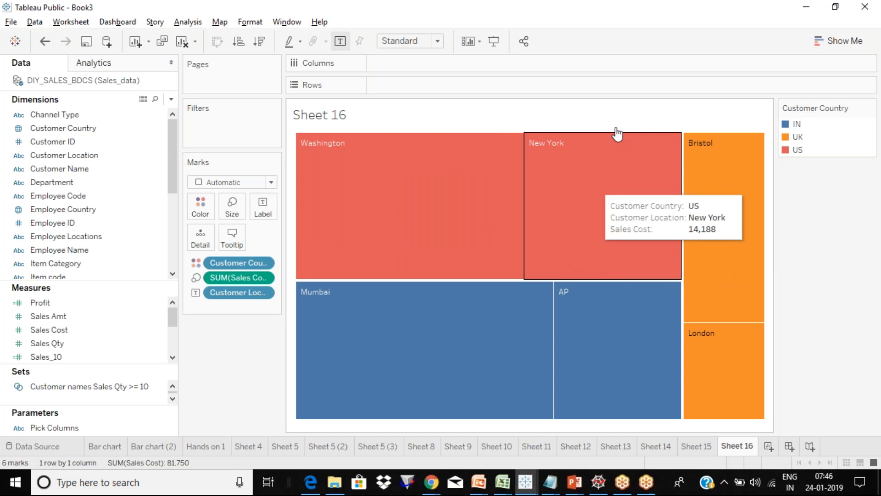
Try Item Category instead of Customer Country as the color of the Sheet 16 treemap, and restore the Customer Country coloring
mouse_move(465, 346)
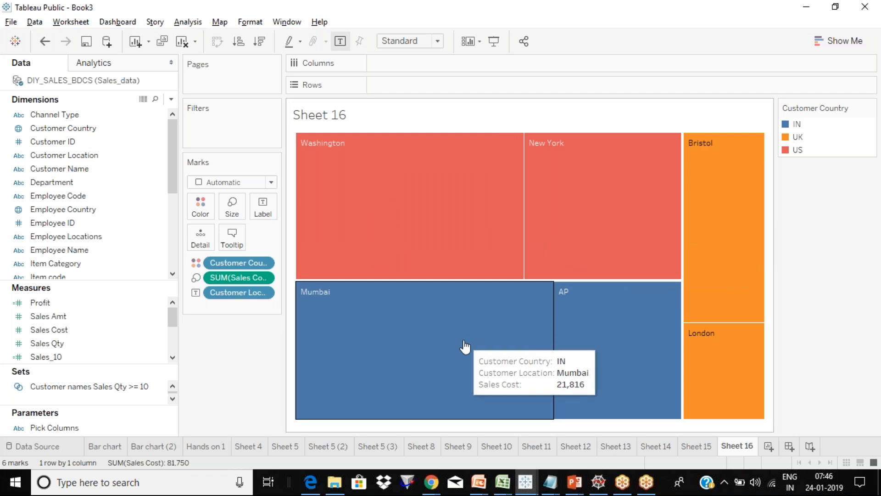
mouse_move(663, 360)
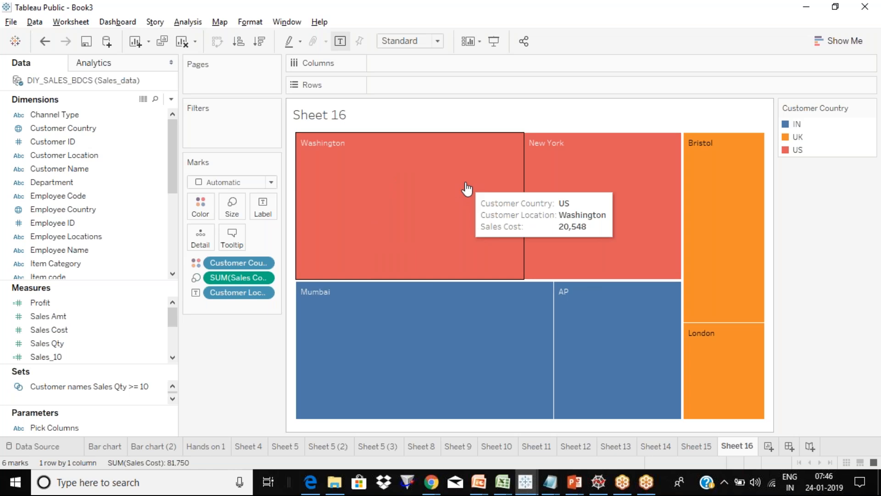
drag(250, 263, 243, 353)
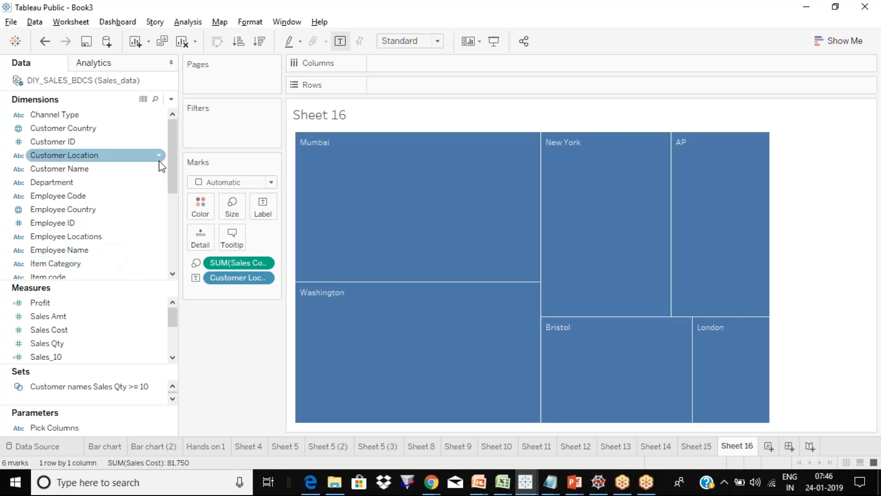
scroll(174, 156, down, 1)
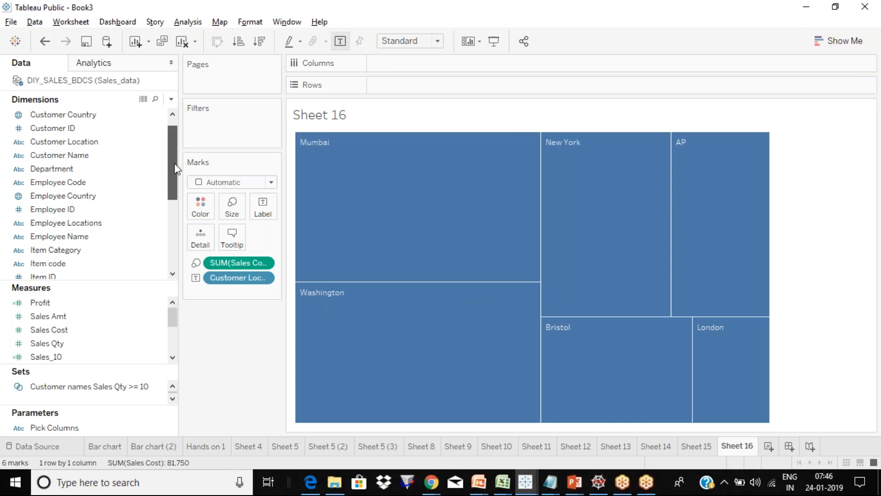
drag(175, 164, 169, 211)
click(79, 143)
drag(80, 144, 201, 209)
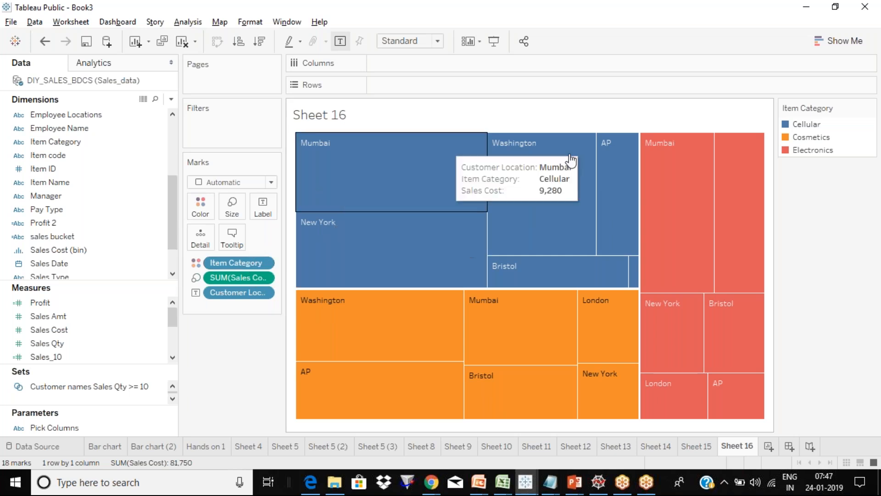
mouse_move(392, 261)
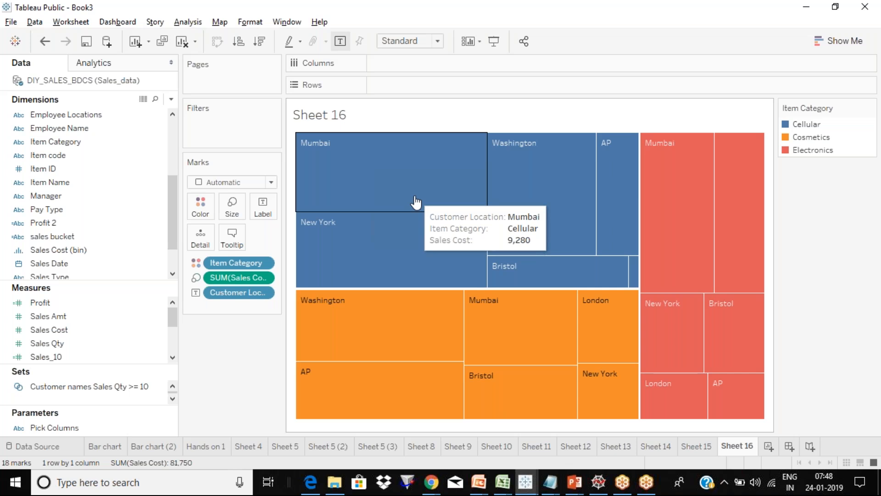
key(ctrl+z)
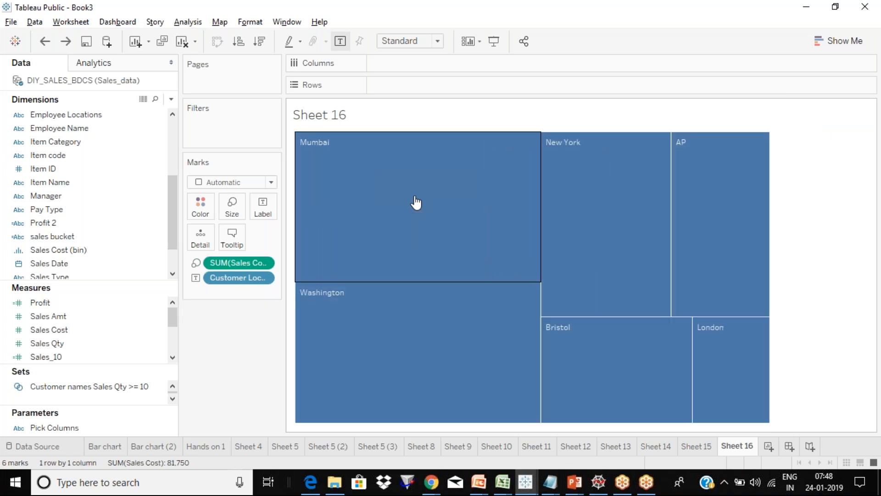
key(ctrl+z)
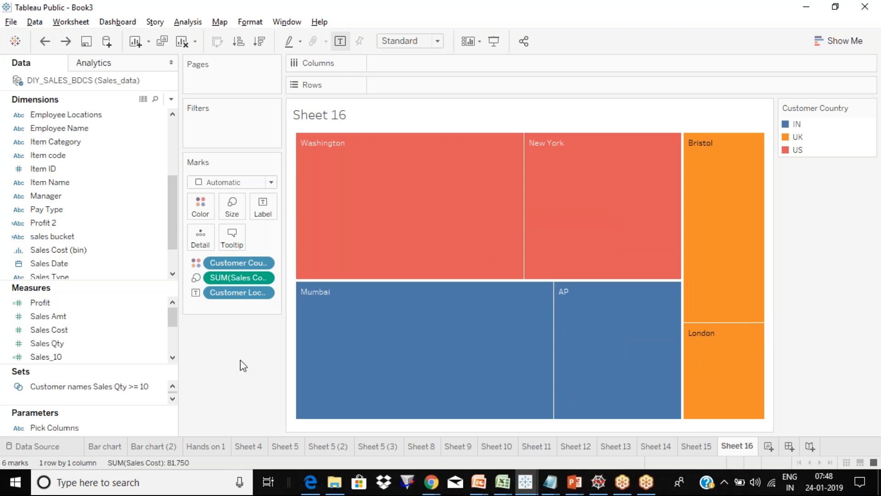
Widen the Marks card on Sheet 16 so that the full field names fit
drag(285, 260, 344, 260)
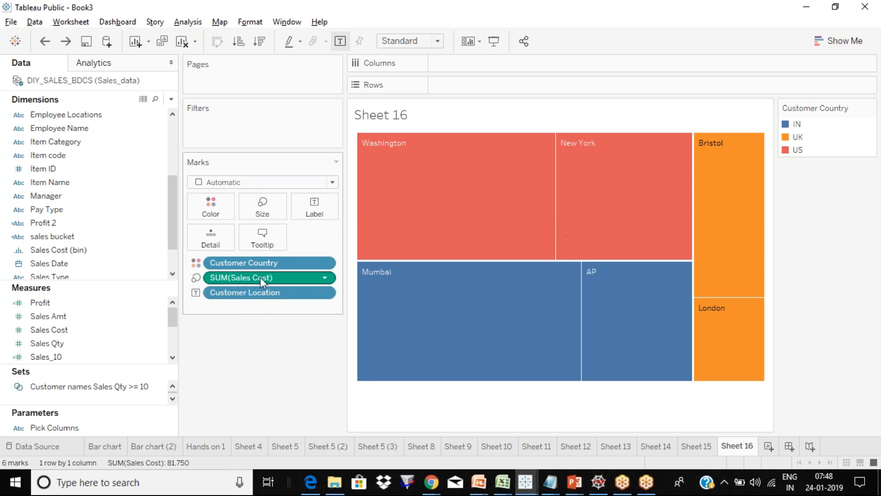
click(493, 20)
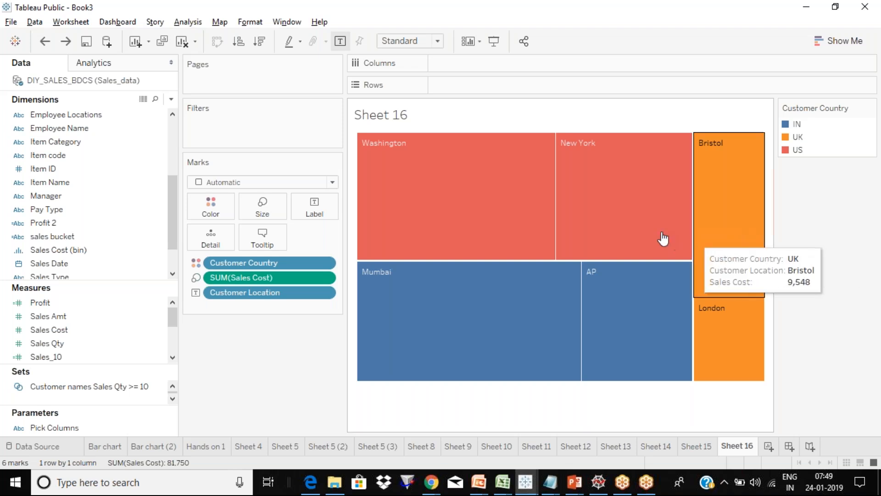
Recolor the Customer Country values in the Sheet 16 treemap: IN green, UK red and US yellow
click(870, 109)
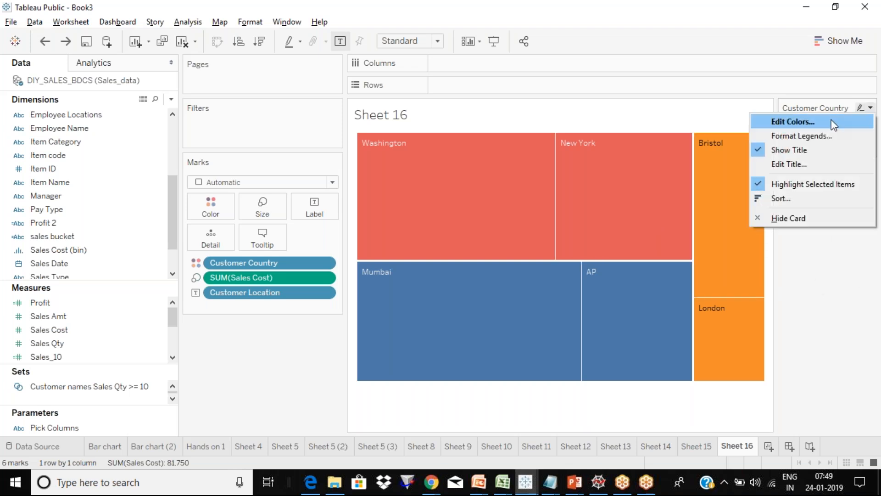
click(832, 122)
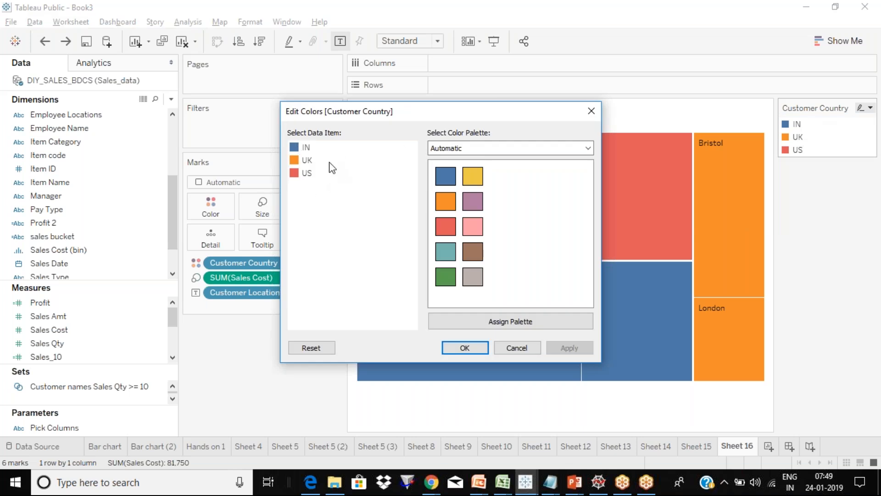
click(306, 148)
click(446, 273)
click(307, 160)
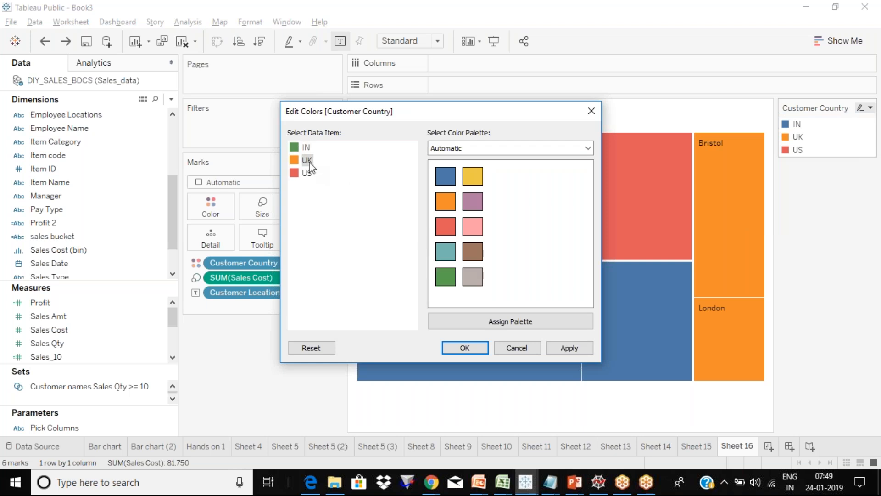
click(447, 226)
click(307, 176)
click(472, 176)
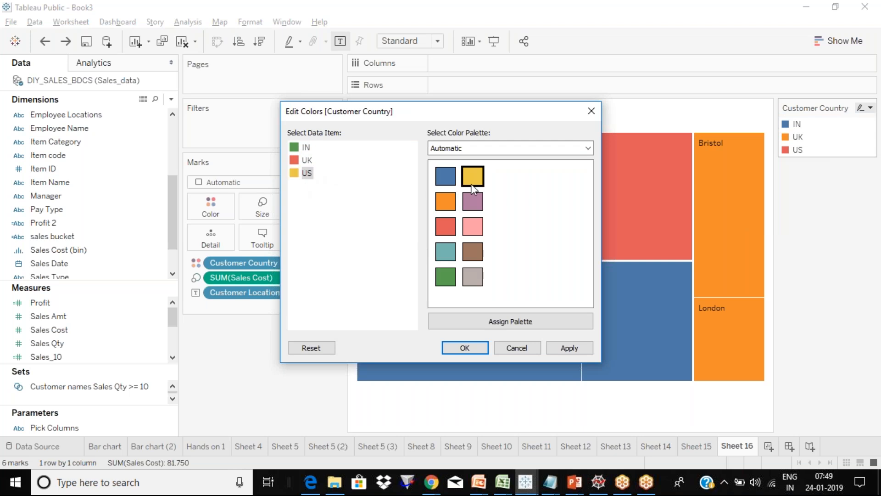
click(474, 348)
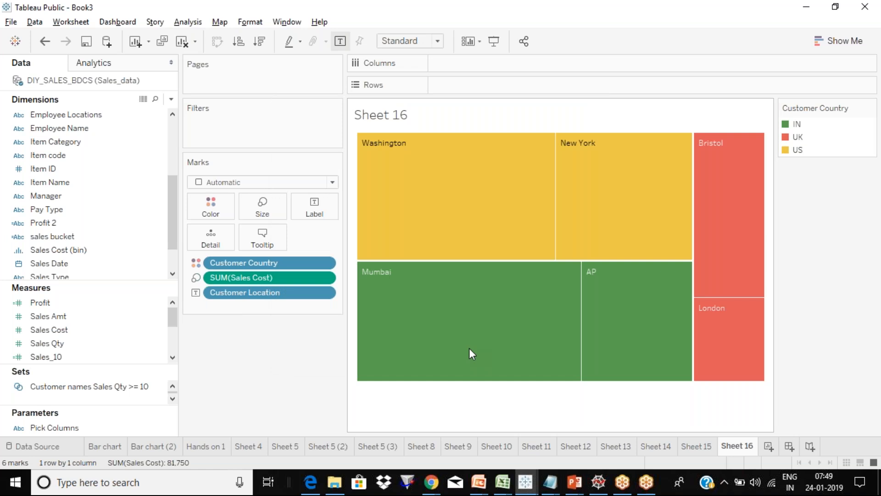
Create a new worksheet and generate a Show Me treemap of Sales Cost by Customer Country and Customer Location
click(768, 446)
click(174, 145)
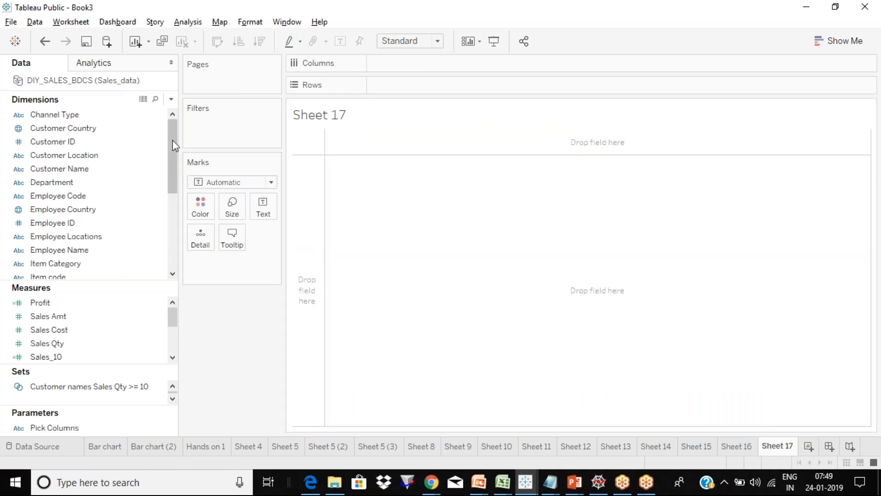
click(118, 140)
click(118, 128)
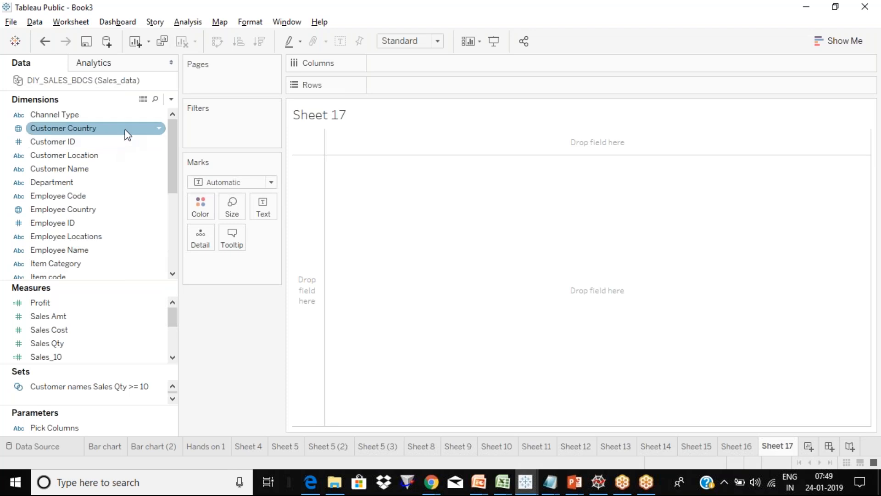
ctrl+click(118, 155)
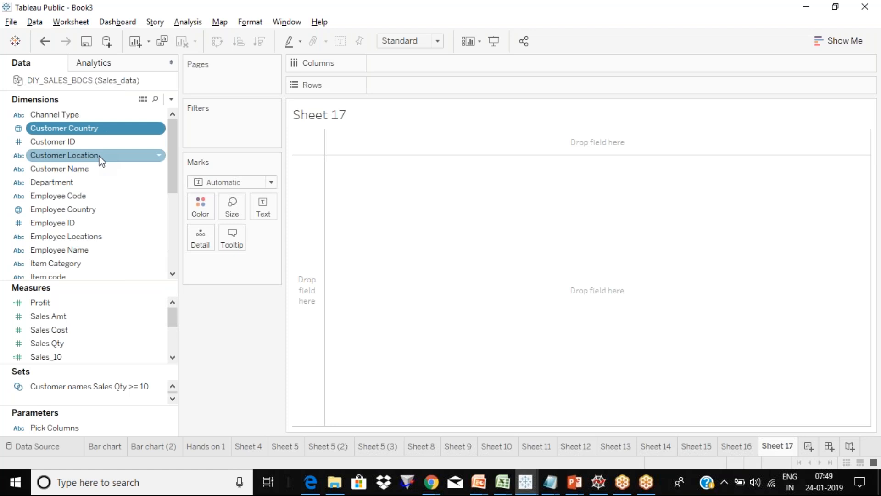
ctrl+click(89, 331)
click(835, 42)
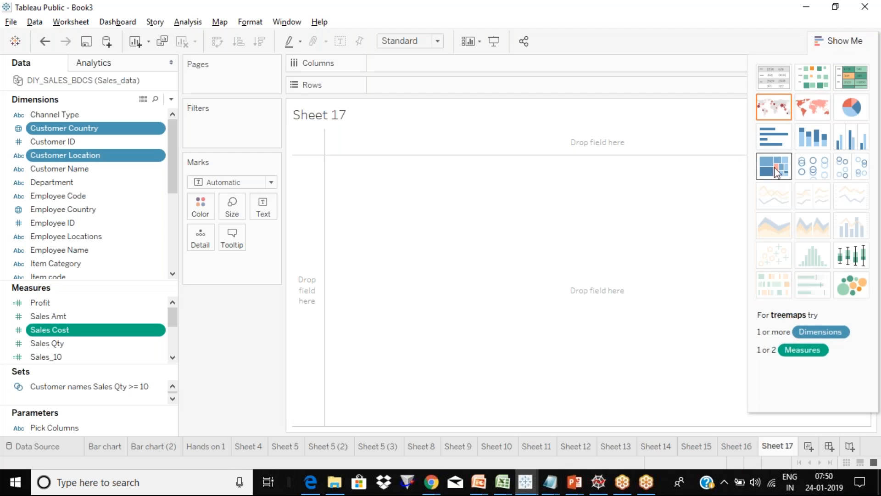
click(775, 167)
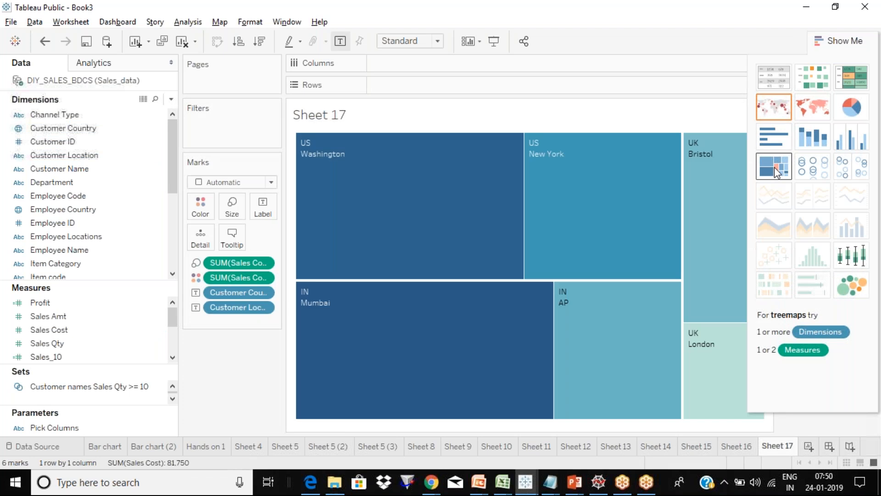
click(850, 41)
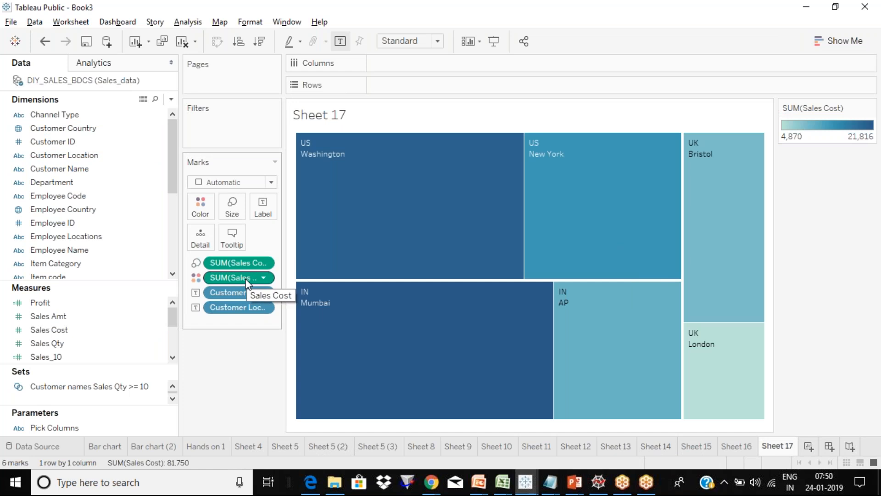
Replace Sales Cost with Customer Country as the color of the Sheet 17 treemap
drag(245, 278, 246, 380)
drag(114, 136, 200, 206)
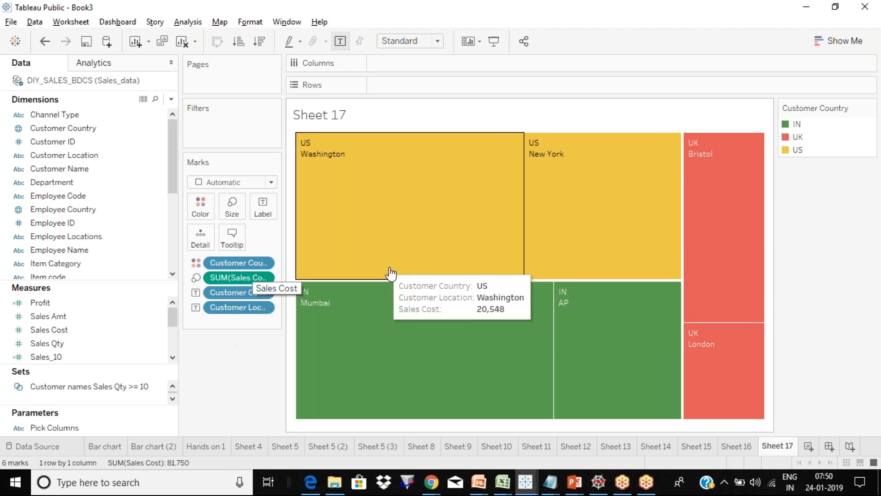
Compare the Sales Cost details of the Mumbai, AP and Washington blocks in the Sheet 17 treemap
mouse_move(574, 259)
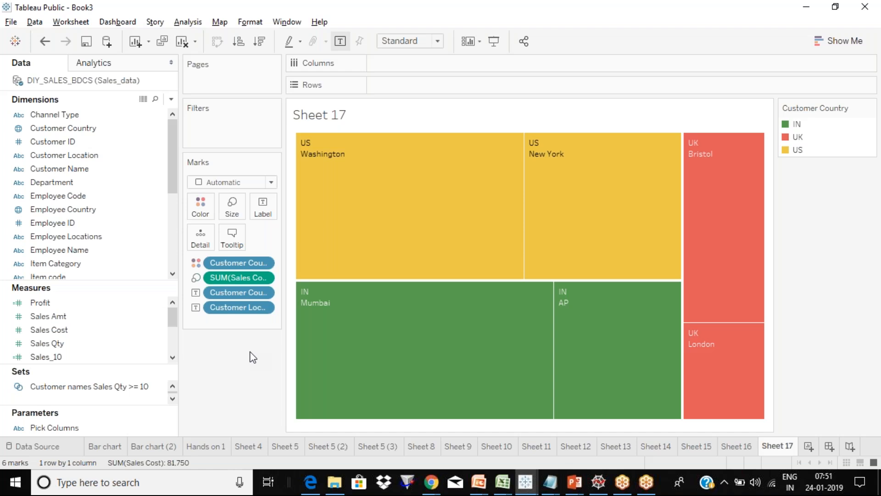
mouse_move(439, 366)
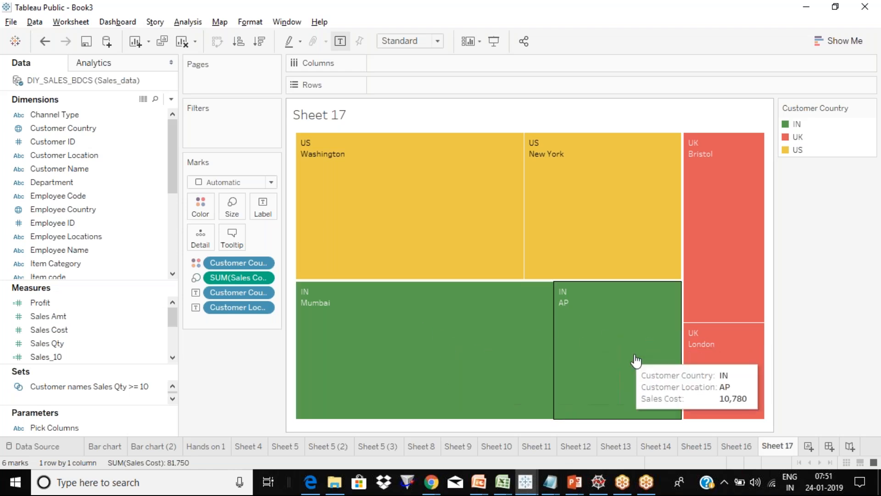
mouse_move(624, 359)
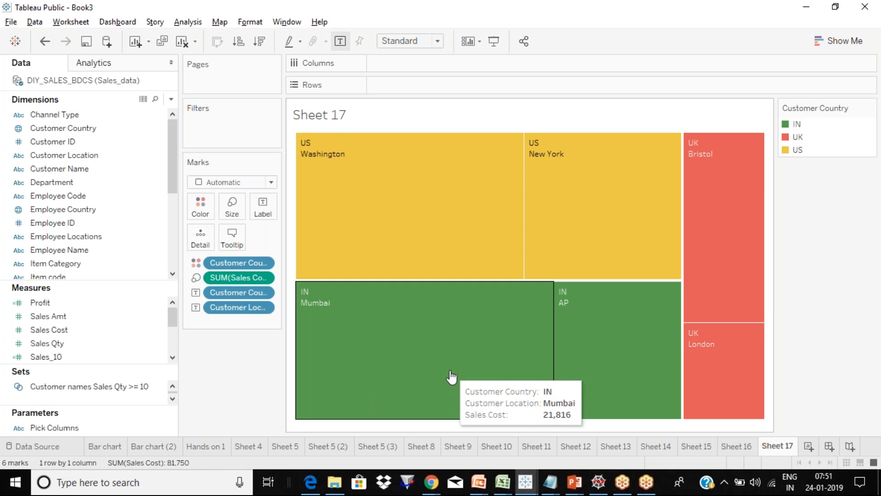
mouse_move(531, 250)
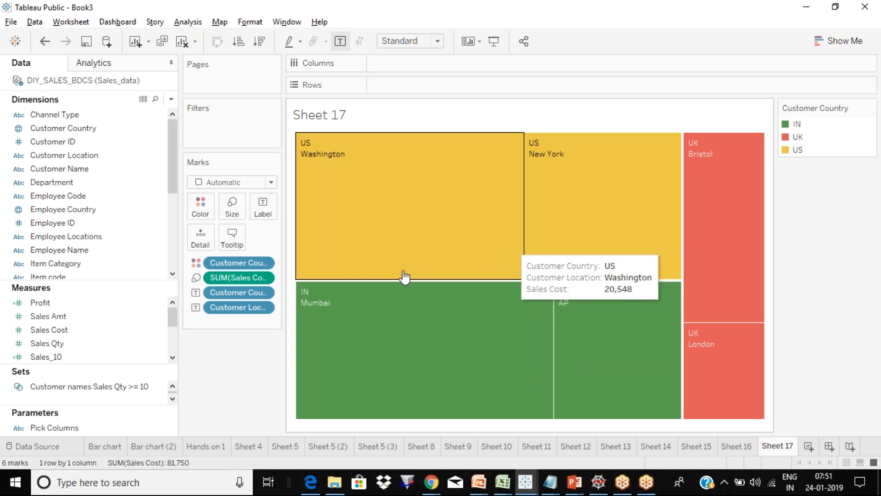
mouse_move(426, 331)
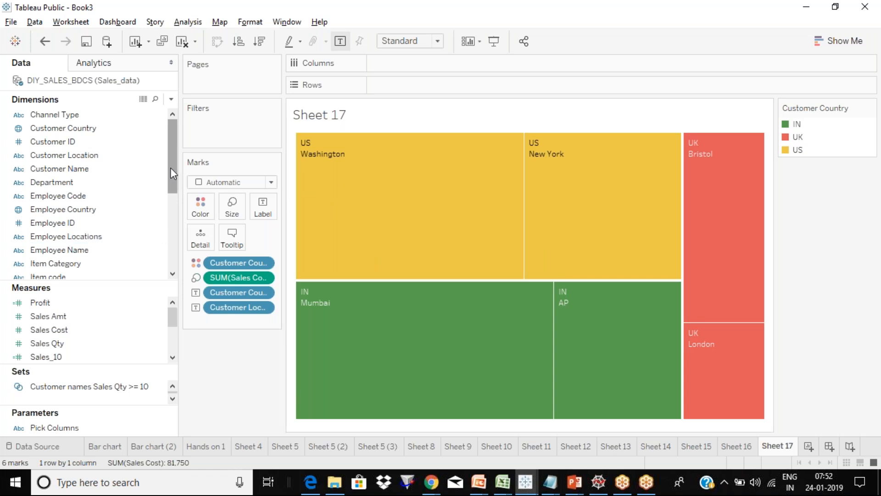
Try adding Department to the labels of the Sheet 17 treemap, and undo the addition
mouse_move(170, 167)
mouse_down()
mouse_move(169, 156)
mouse_move(165, 167)
mouse_up()
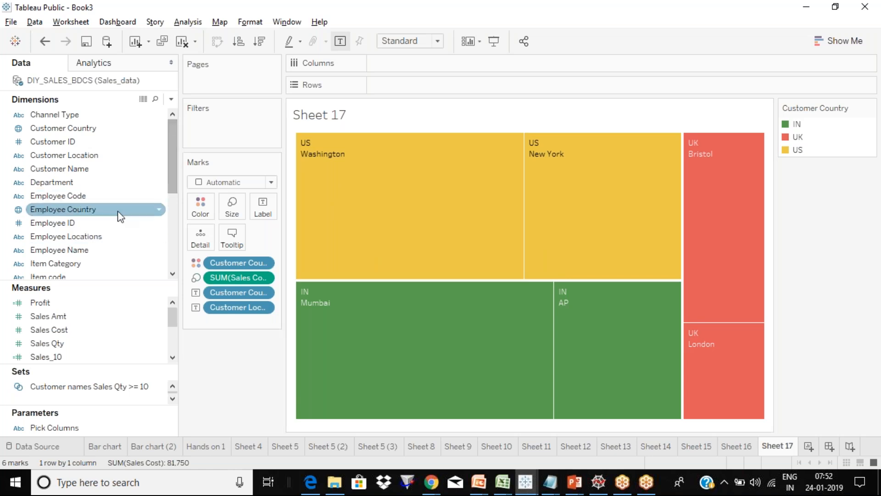
drag(112, 184, 262, 207)
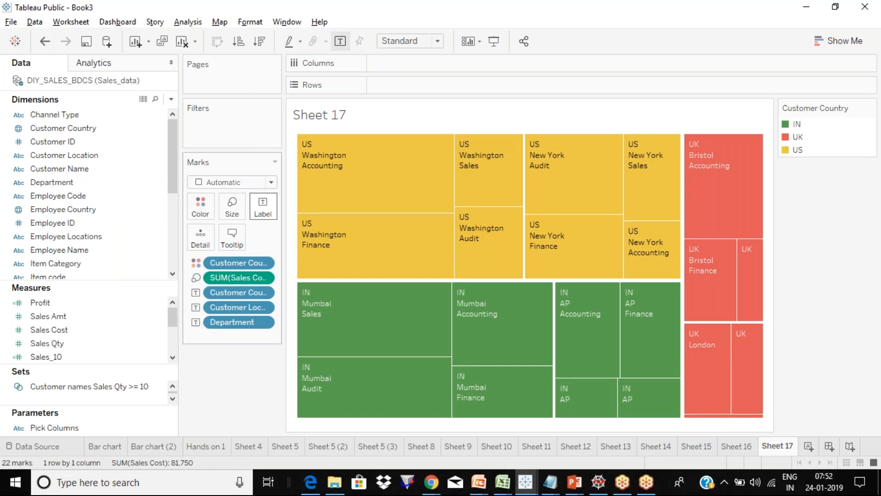
key(ctrl+z)
click(110, 184)
drag(132, 190, 262, 207)
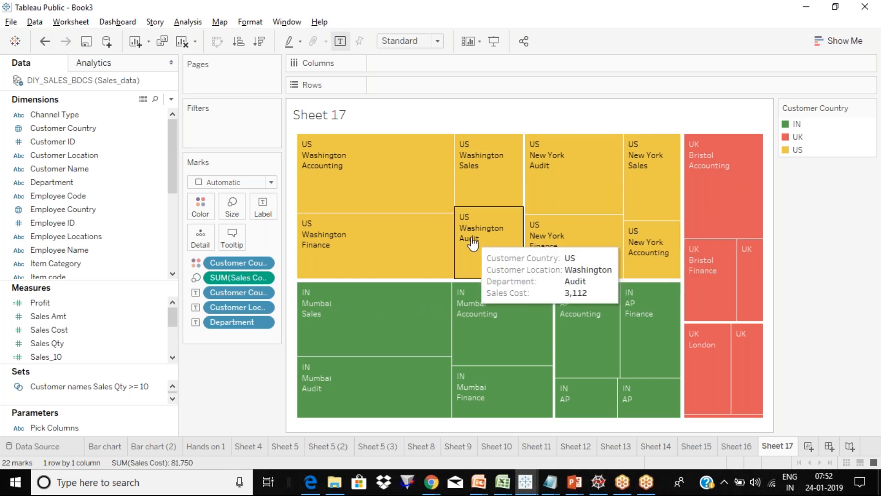
key(ctrl+z)
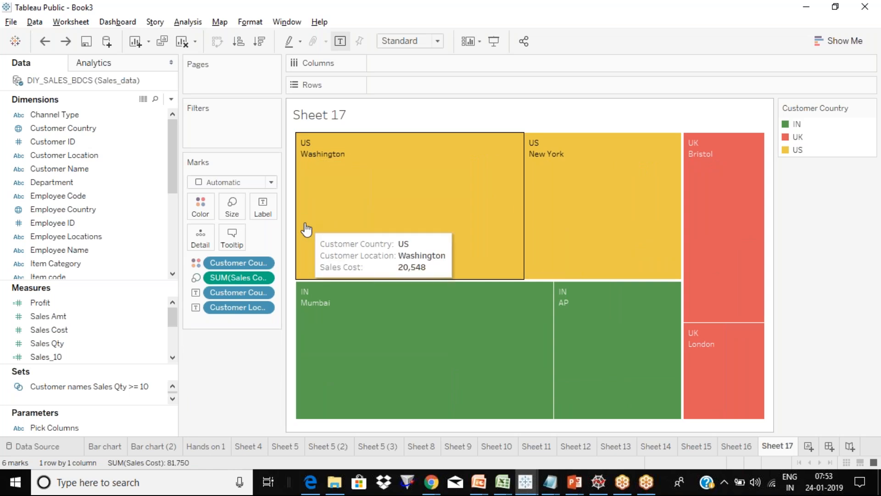
Open the label text of the Sheet 17 treemap for editing and put the prefix "Country: " before the Customer Country field
click(265, 212)
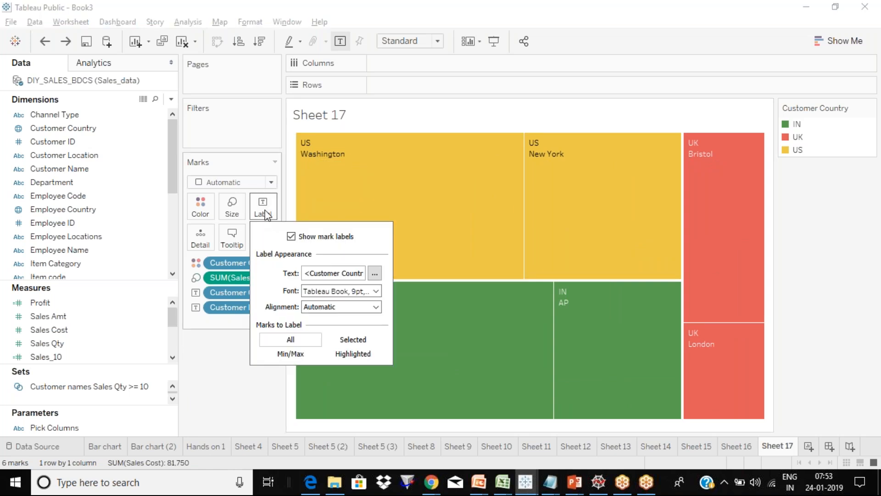
click(374, 274)
key(Escape)
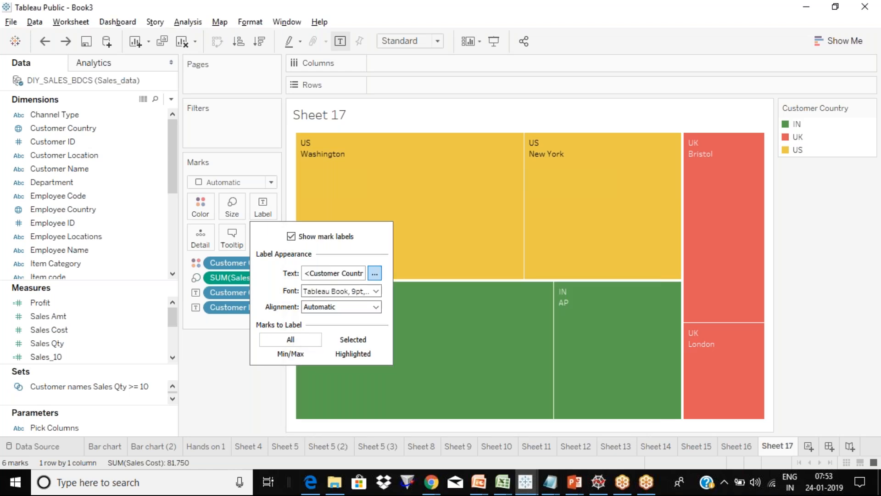
click(263, 212)
click(263, 212)
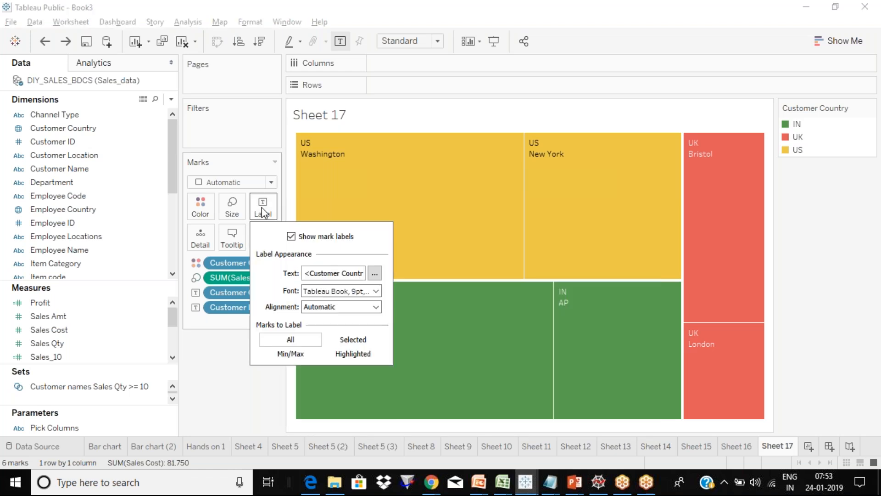
click(374, 273)
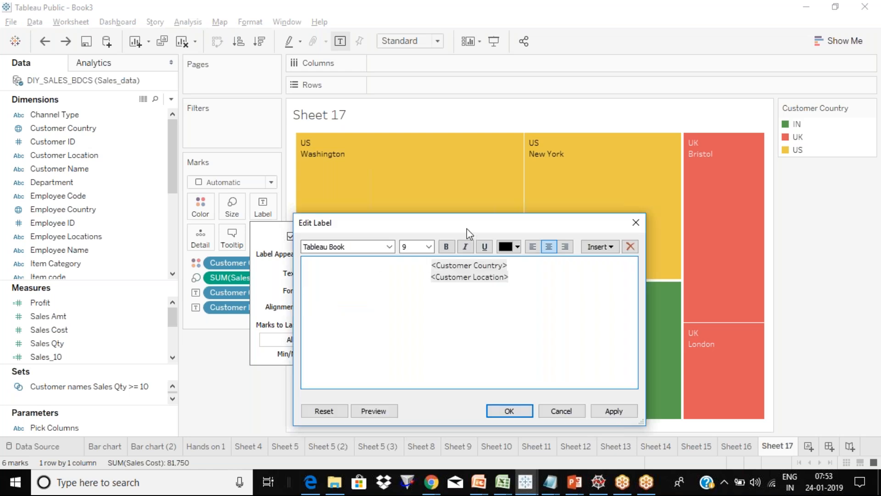
drag(469, 228, 549, 239)
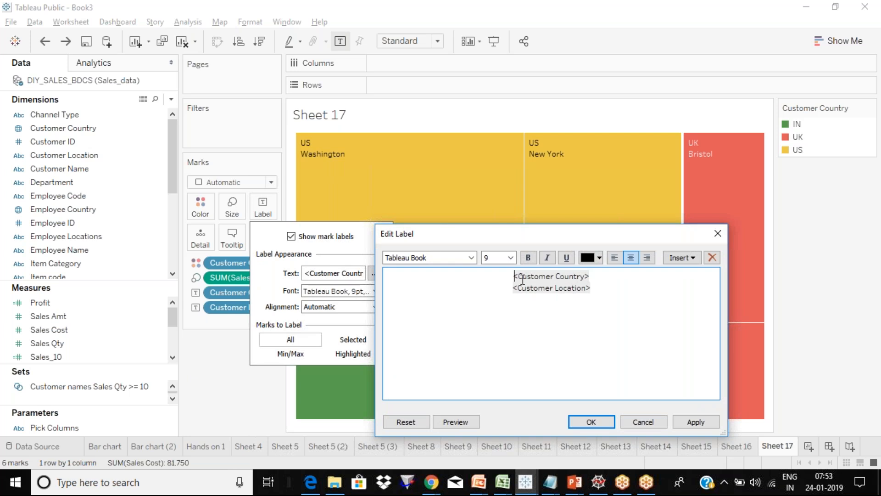
text(loc)
key(BackSpace)
key(BackSpace)
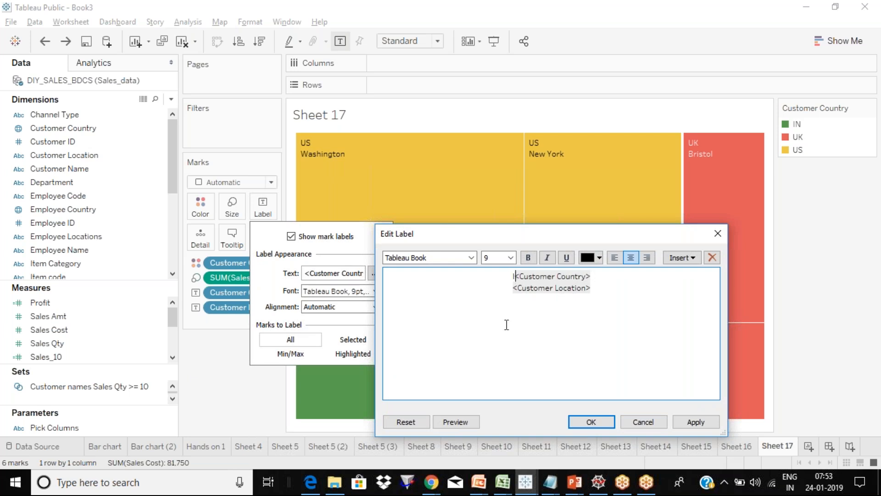
key(BackSpace)
text(Country:)
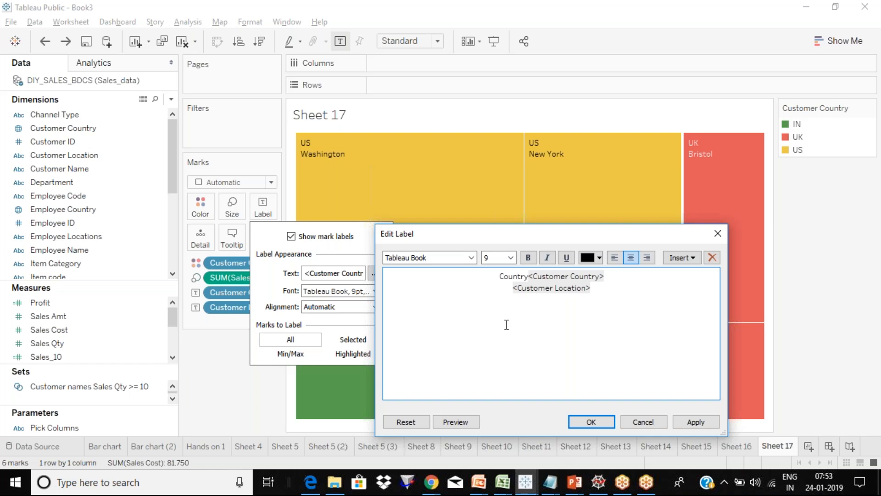
Put the prefix "Location: " before the Customer Location field in the label text and apply the edited label
key(Down)
key(Left)
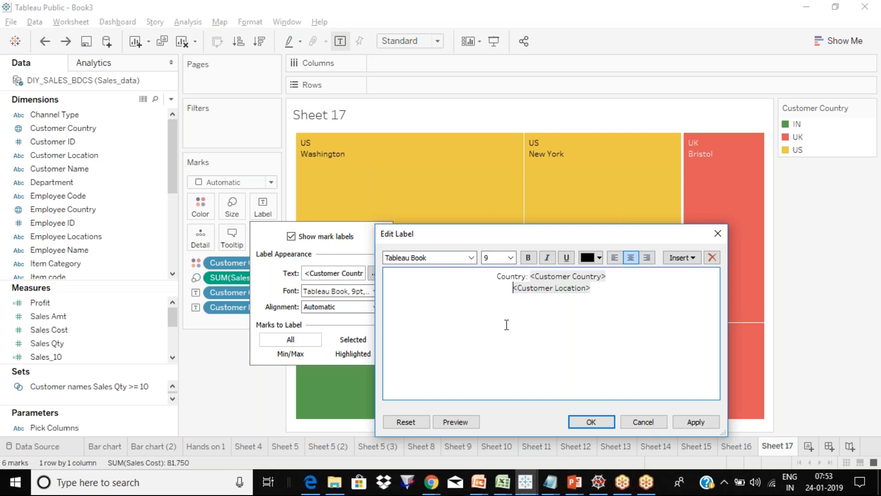
text(Location:)
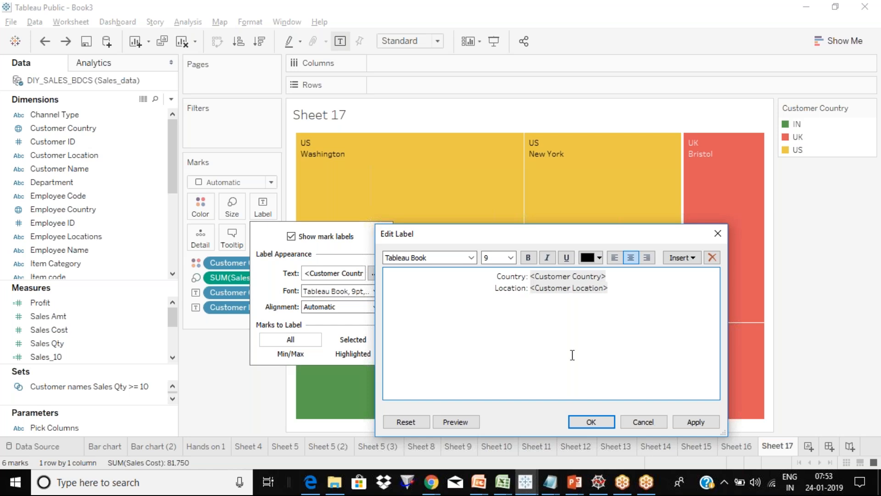
click(602, 422)
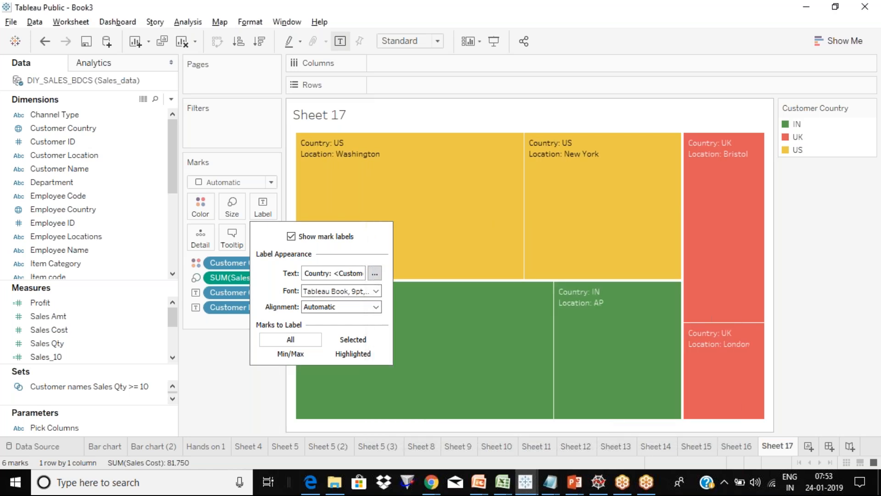
click(231, 359)
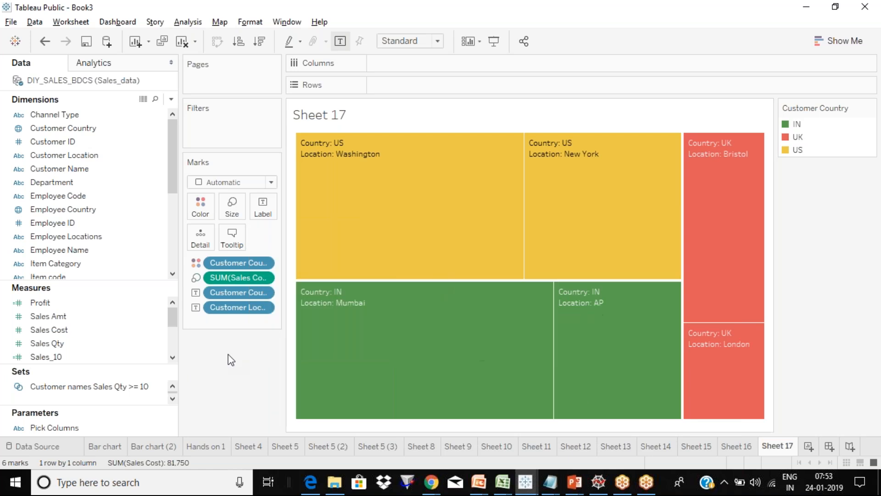
Format the "Country:" prefix in the treemap label as bold, size 10 and dark red
click(273, 206)
click(374, 273)
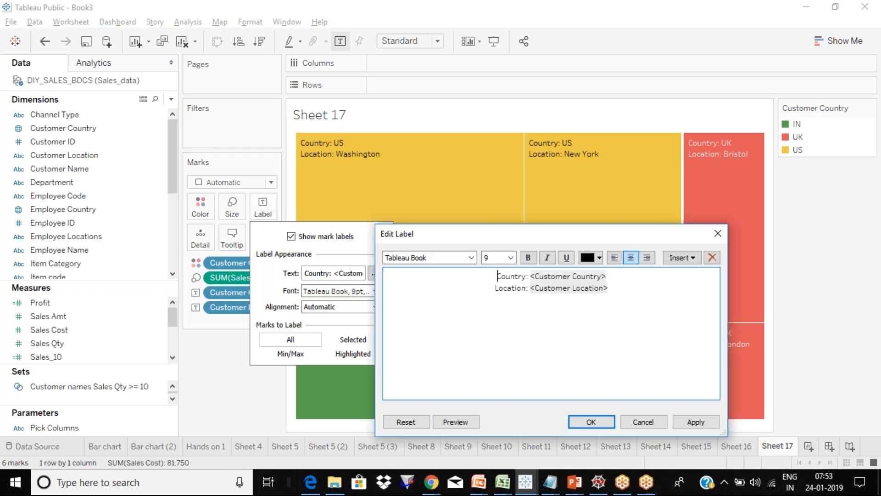
drag(495, 276, 530, 277)
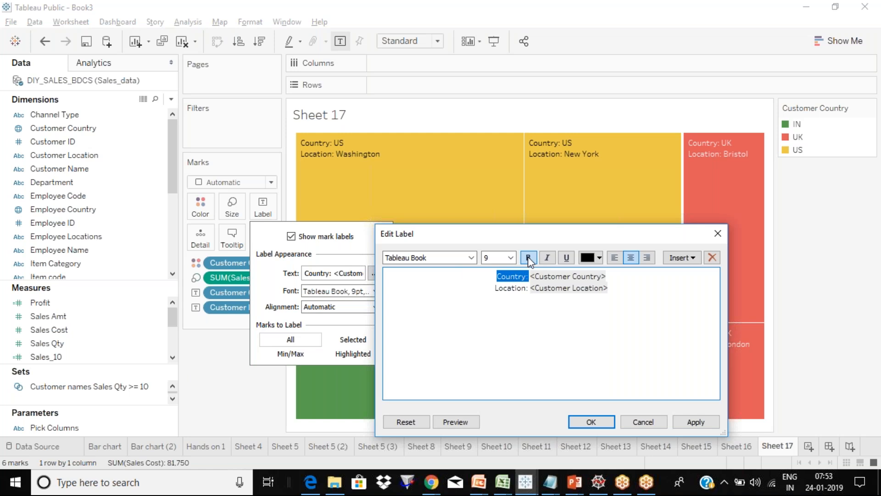
click(529, 259)
click(510, 257)
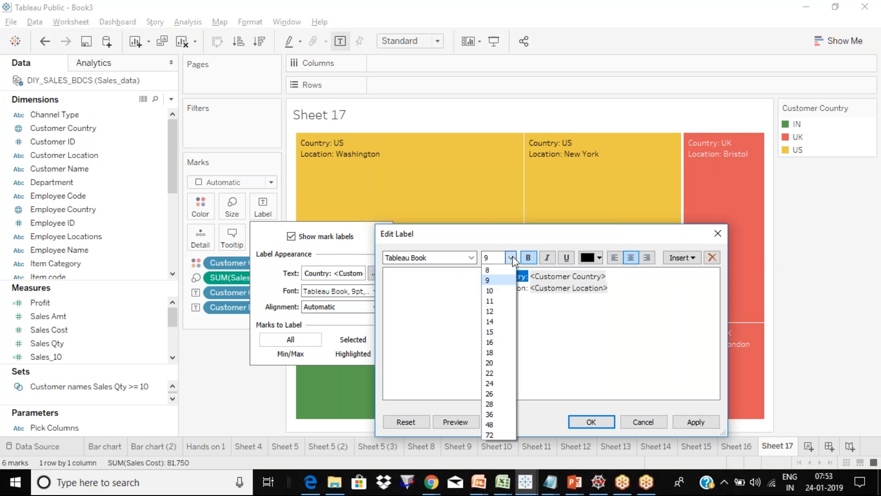
click(502, 291)
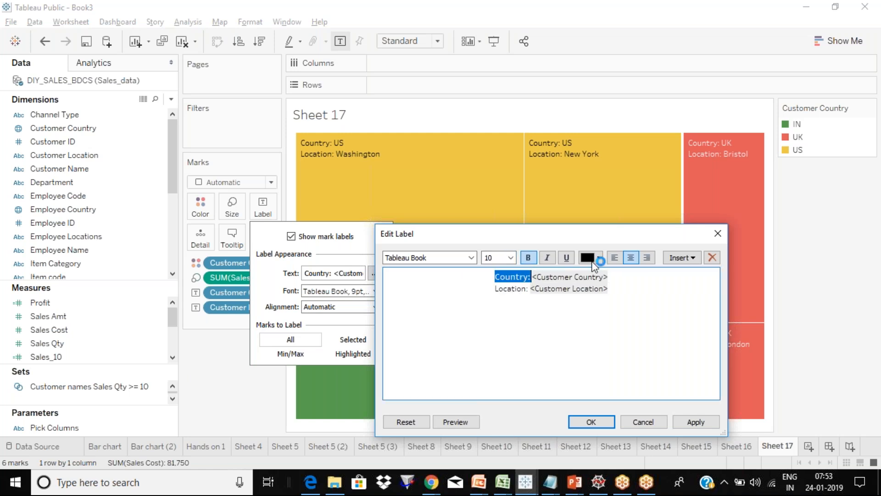
click(597, 259)
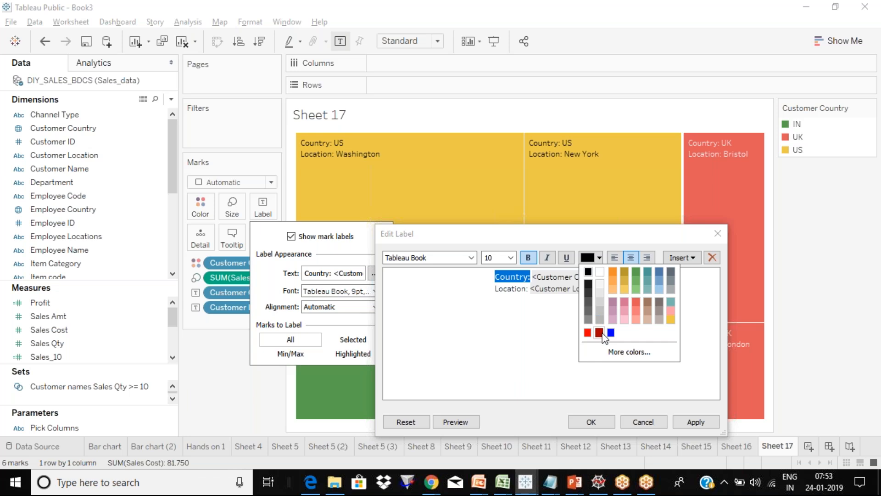
click(598, 332)
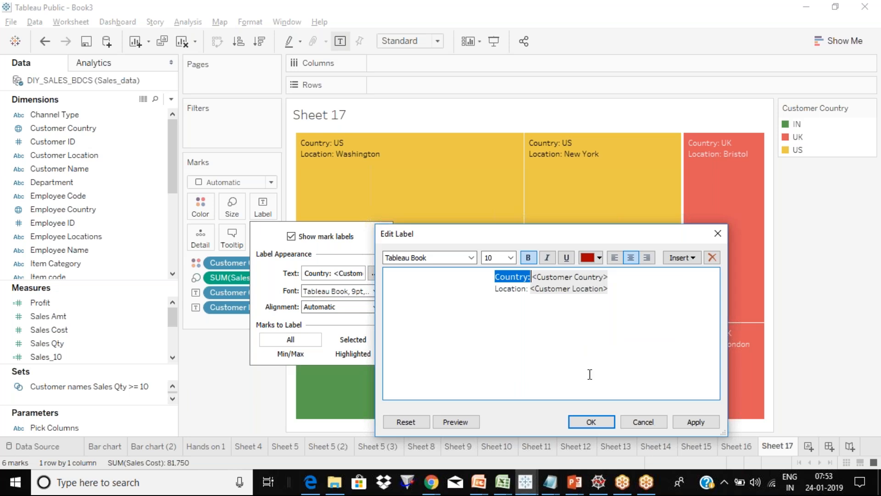
click(596, 421)
mouse_move(419, 335)
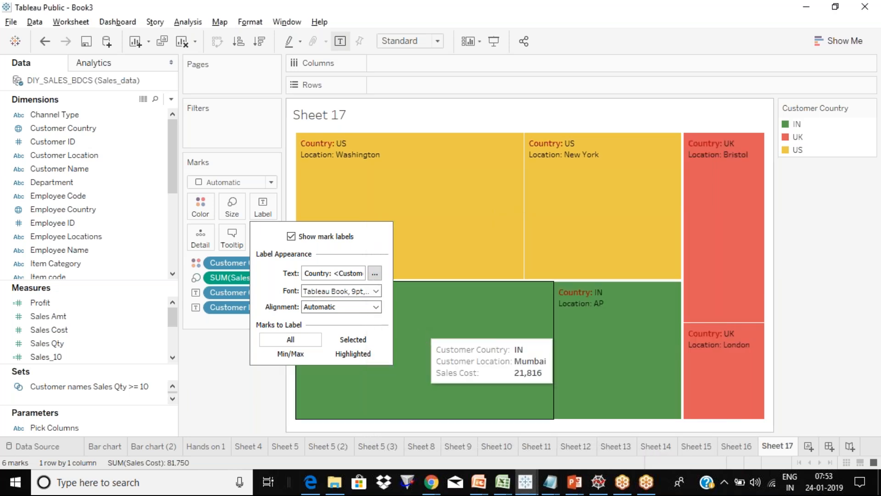
click(266, 421)
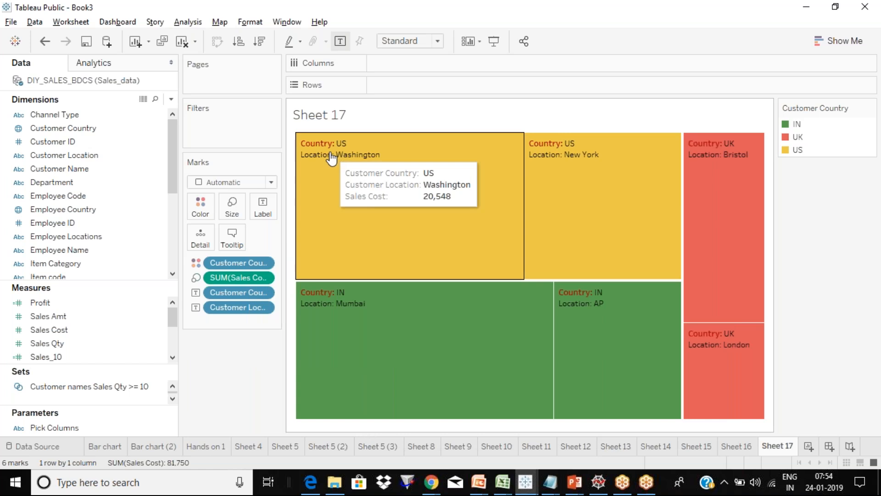
Add the Profit measure to the labels of the Sheet 17 treemap
drag(41, 303, 259, 209)
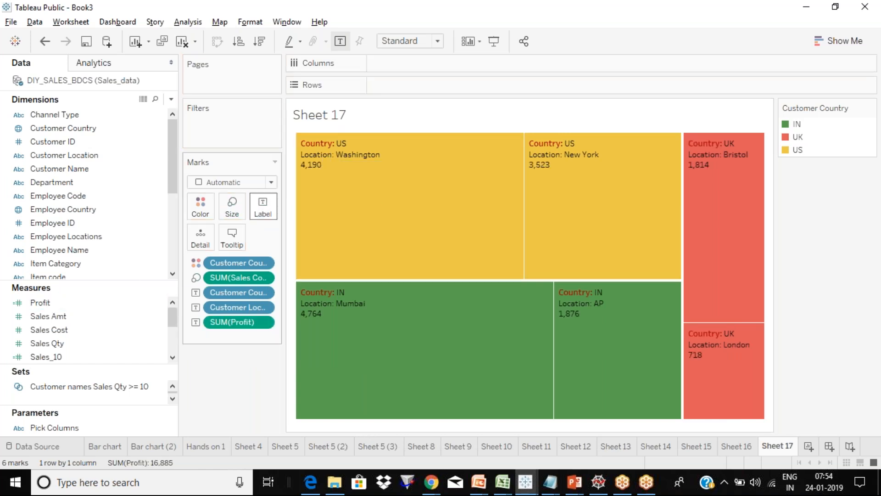
mouse_move(315, 167)
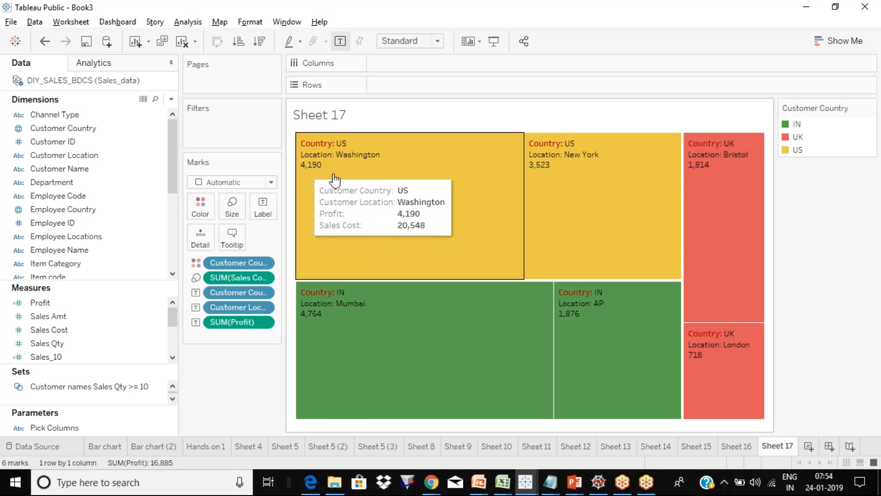
click(261, 212)
click(261, 212)
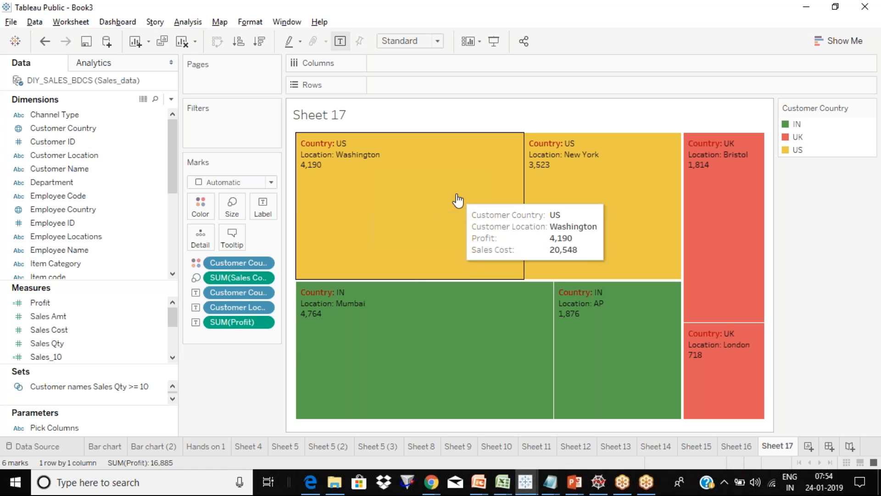
Put the prefix "Profit: " before the SUM(Profit) field in the treemap's label text and apply it
click(262, 209)
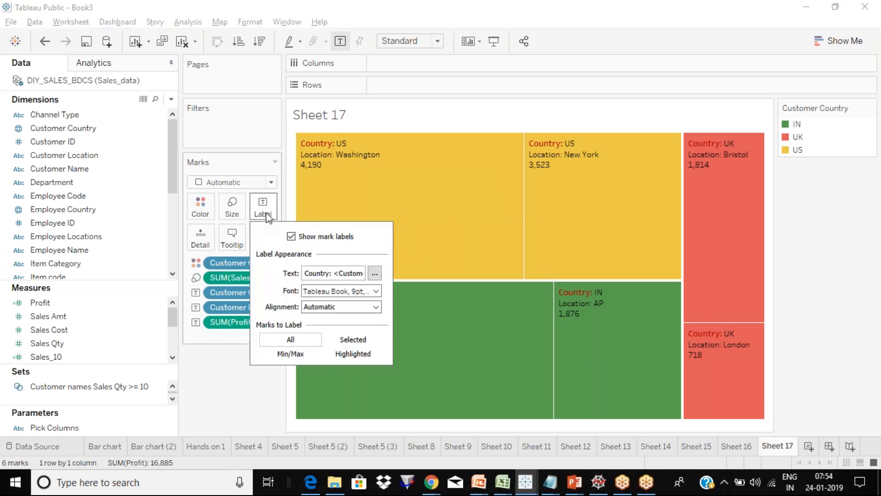
click(374, 273)
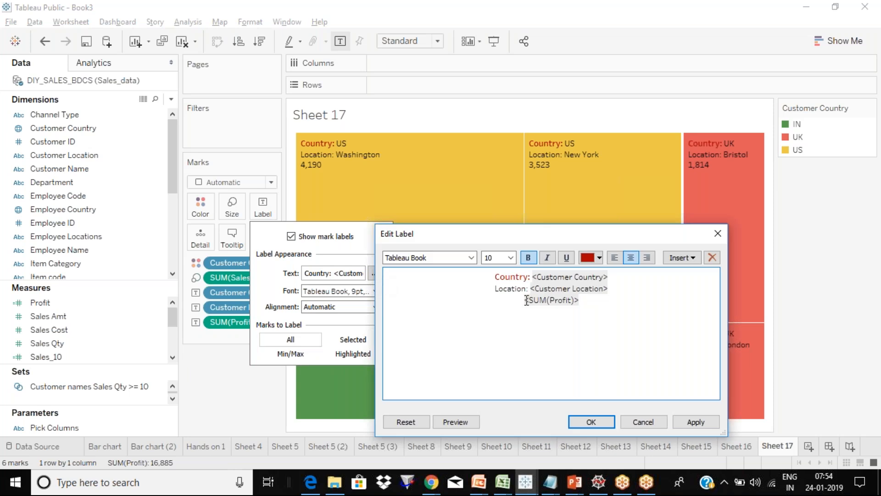
click(526, 301)
text(Pr)
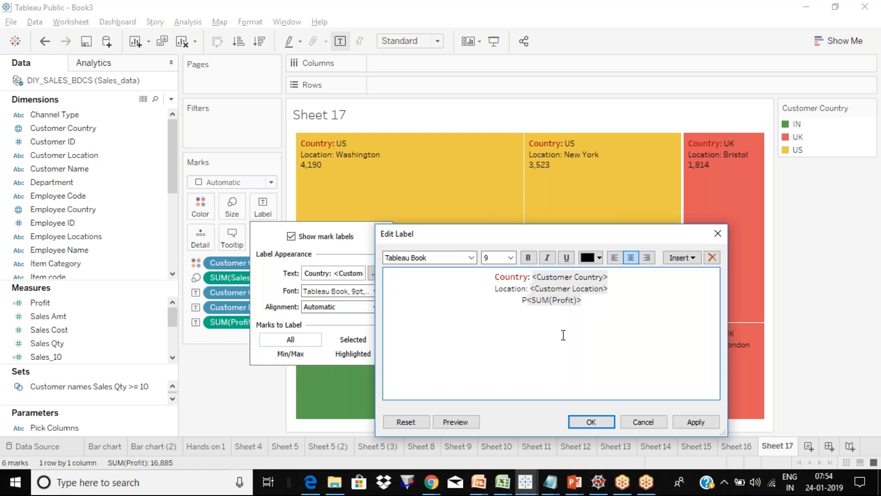
text(ofit:)
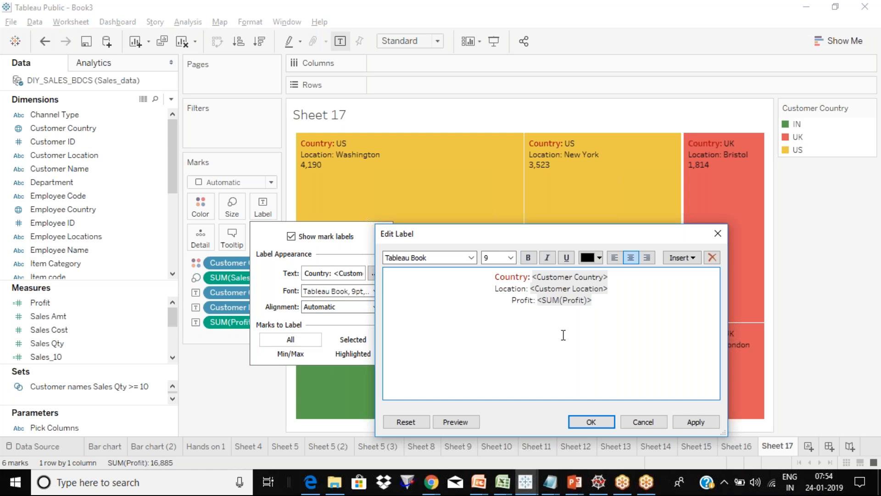
click(602, 420)
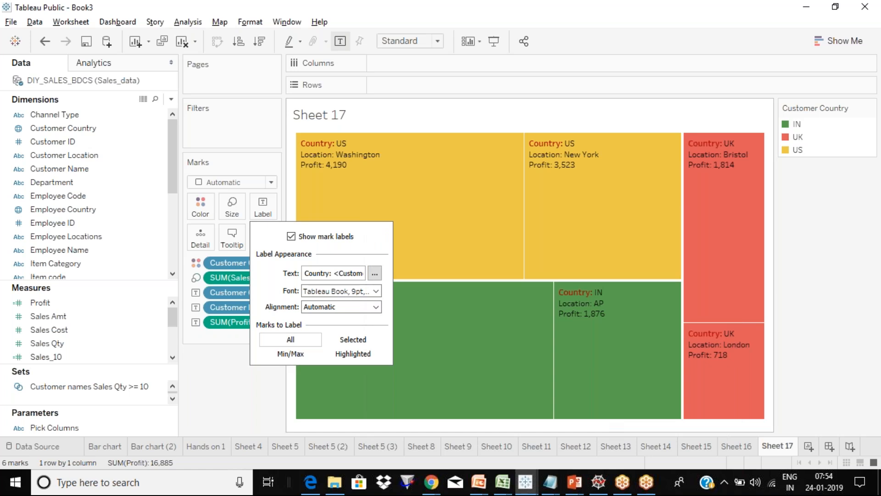
click(323, 404)
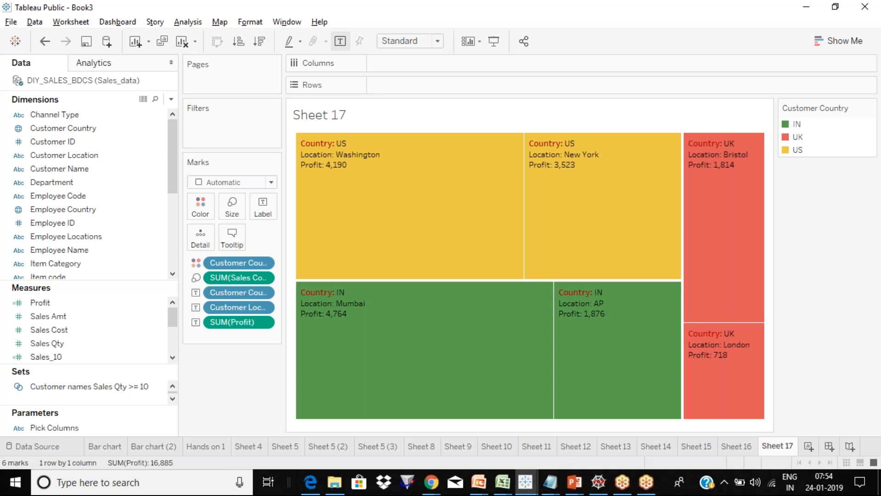
Review the label text of the Sheet 17 treemap in the label editor and close it without changes
click(269, 215)
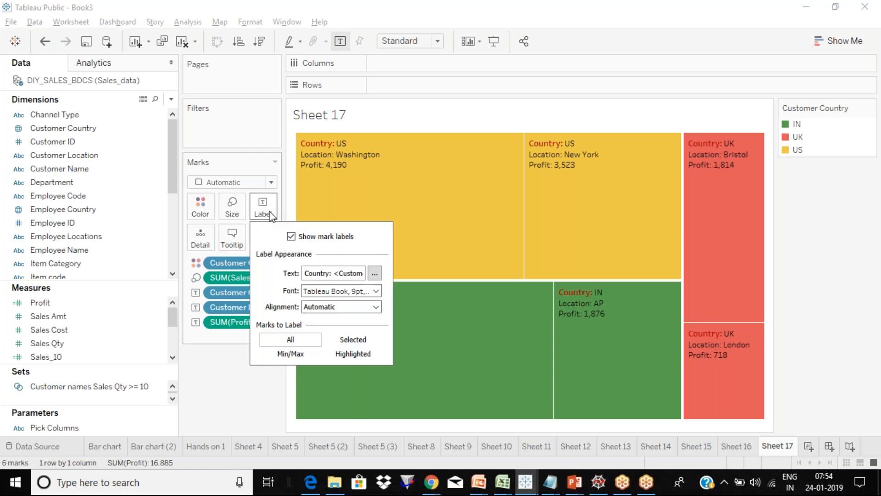
click(374, 274)
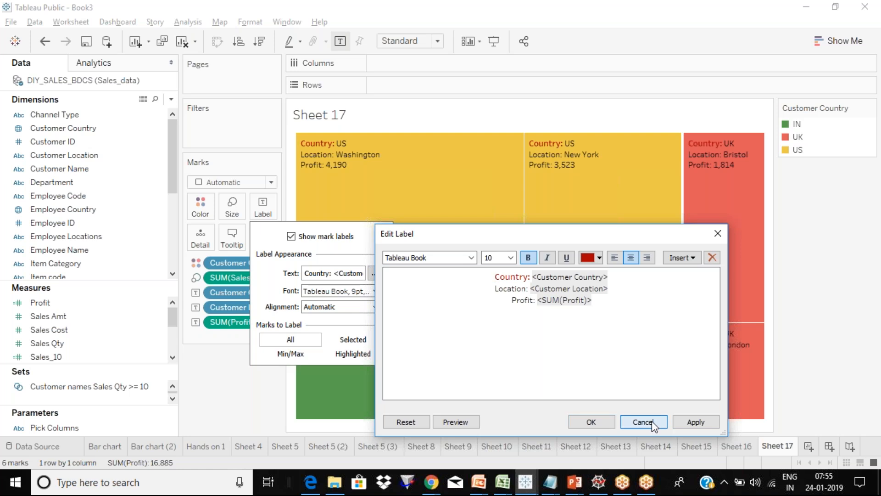
click(652, 422)
click(197, 374)
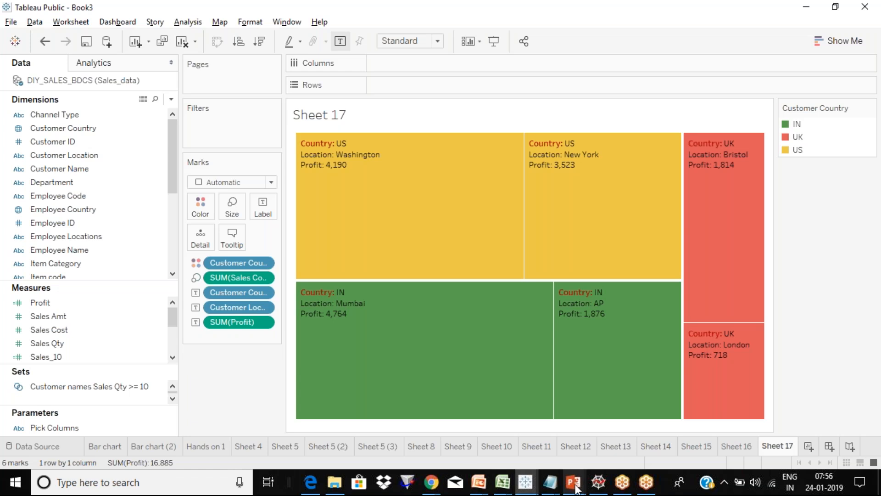
Switch to the Tableau Day 4 presentation in PowerPoint
mouse_move(574, 487)
mouse_move(580, 420)
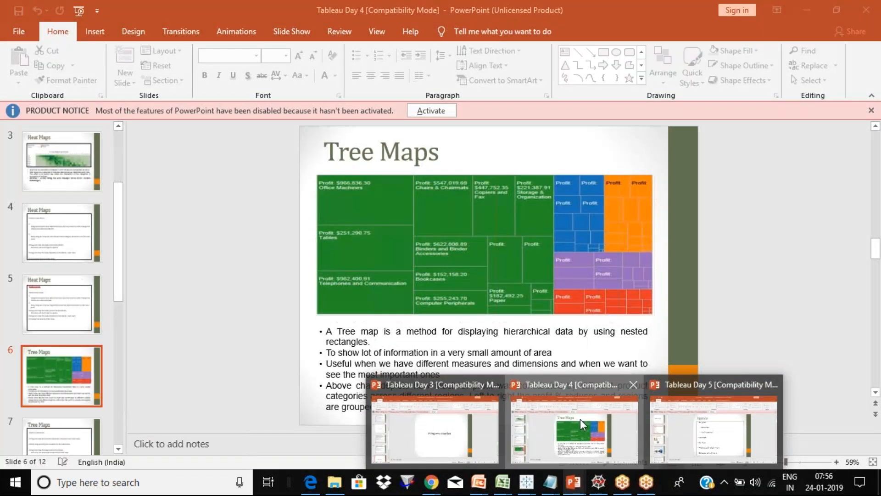